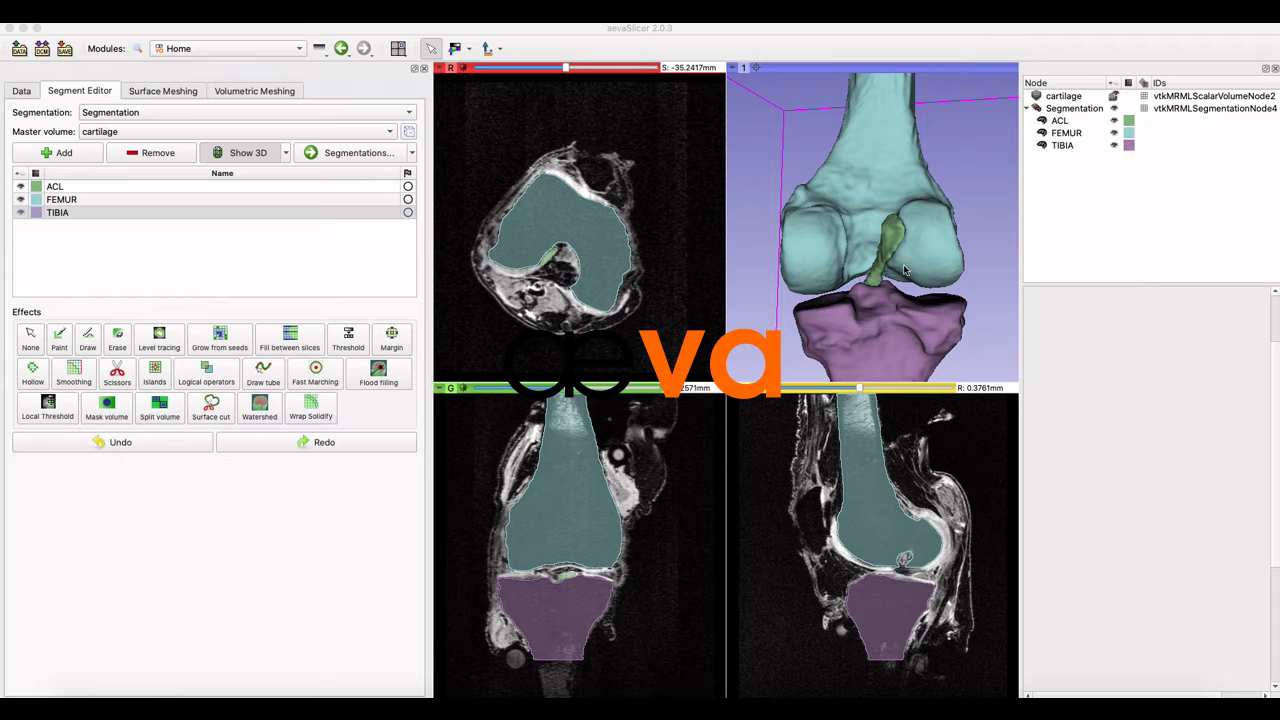
Zoom out and rotate the 3D view to show the whole knee, then open the Modules dropdown.
scroll(903, 259, down, 5)
drag(903, 259, 899, 200)
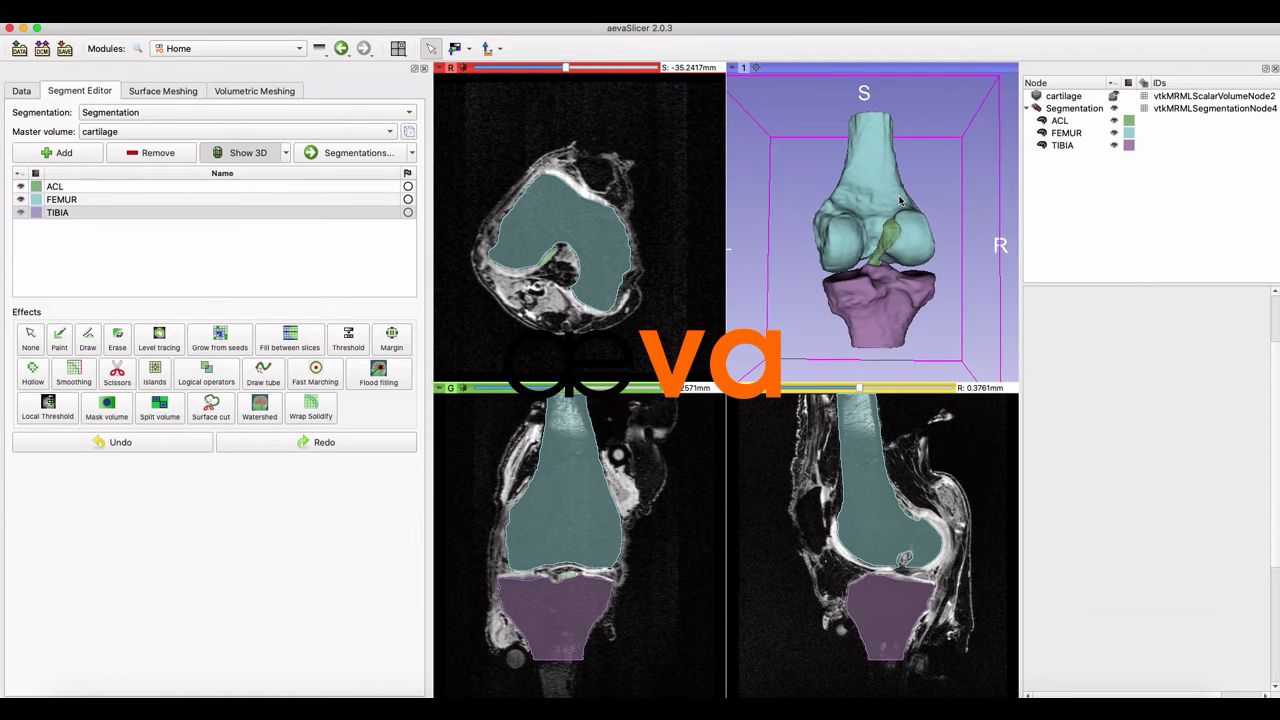
click(172, 49)
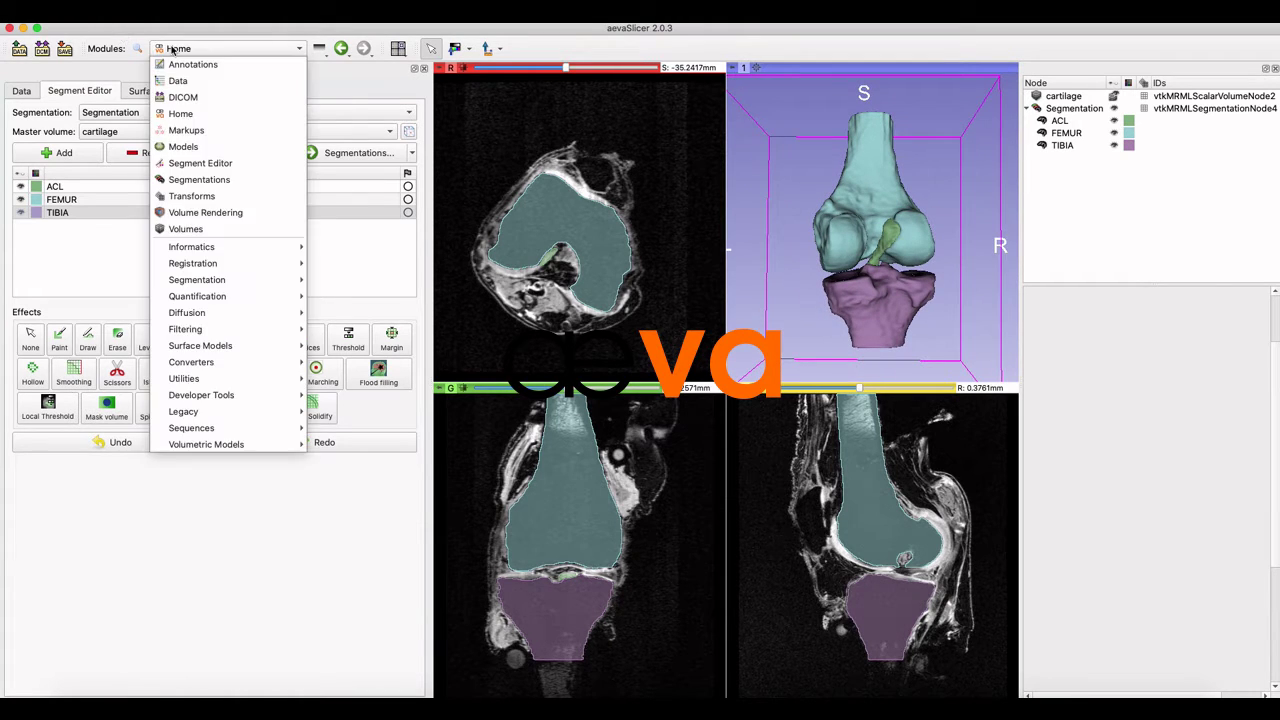
In the Markups module, create a new point list and rename it 'Point 1'.
click(164, 129)
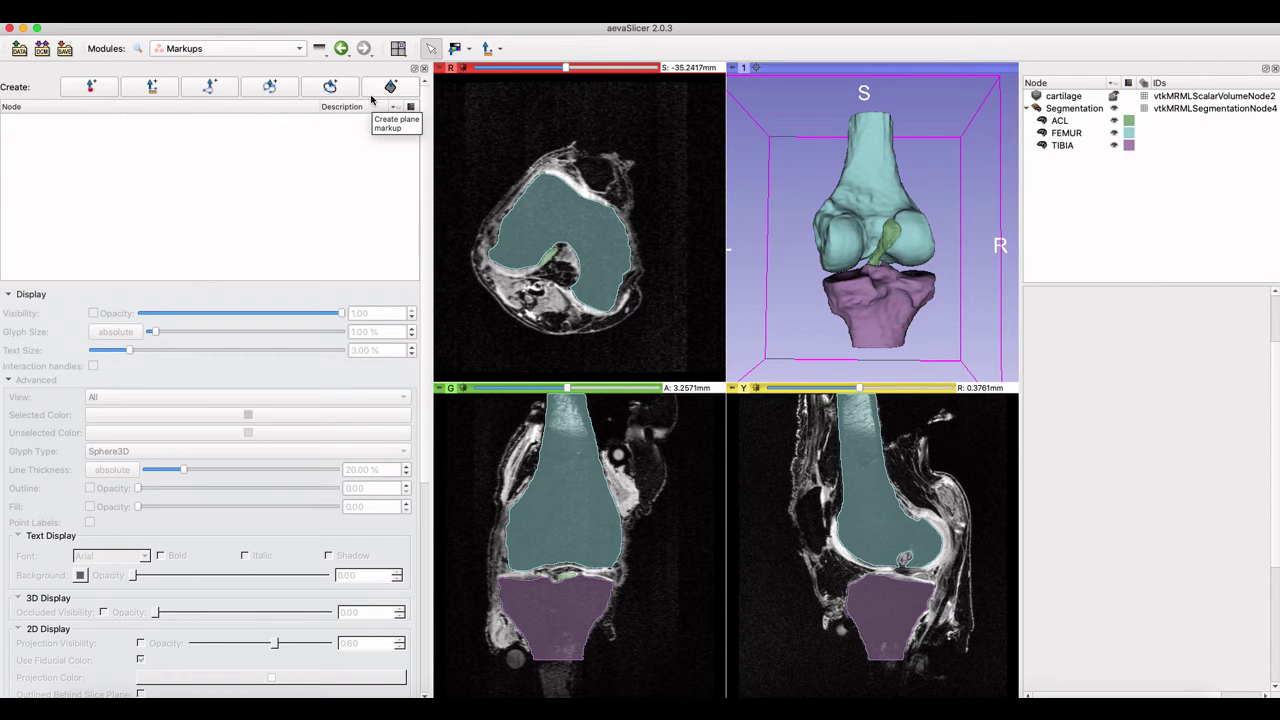
click(103, 90)
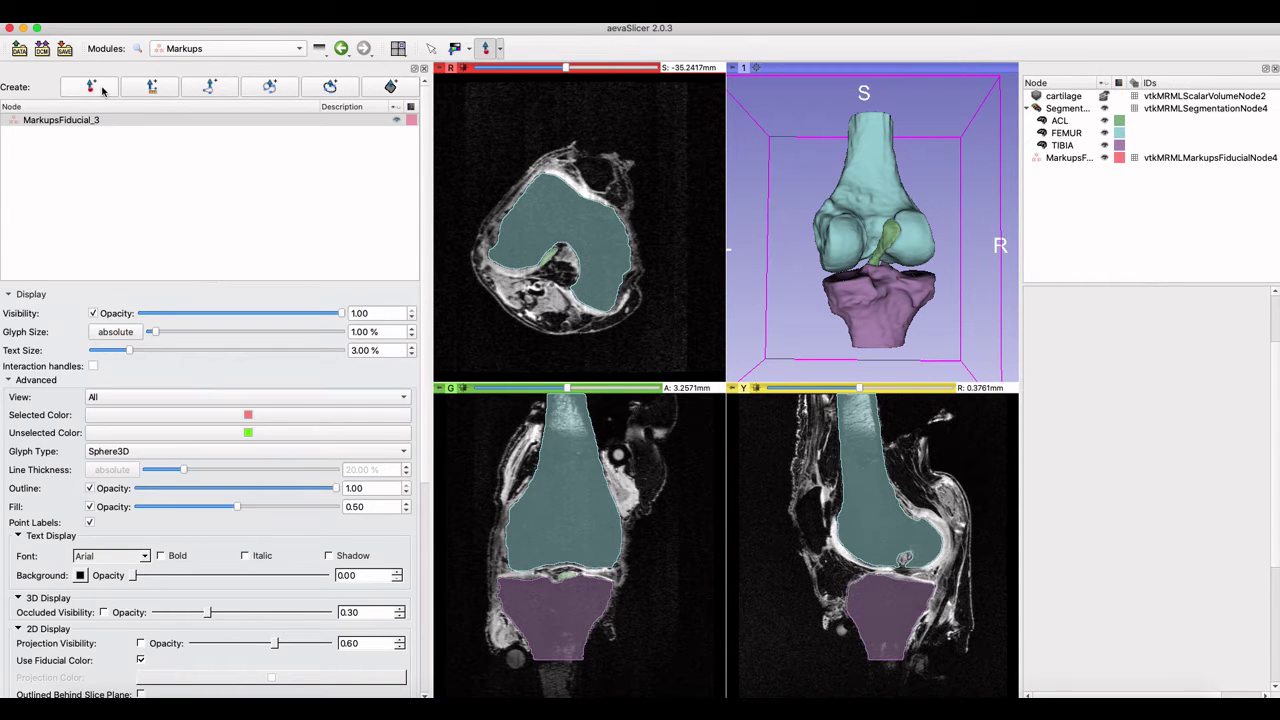
double_click(112, 116)
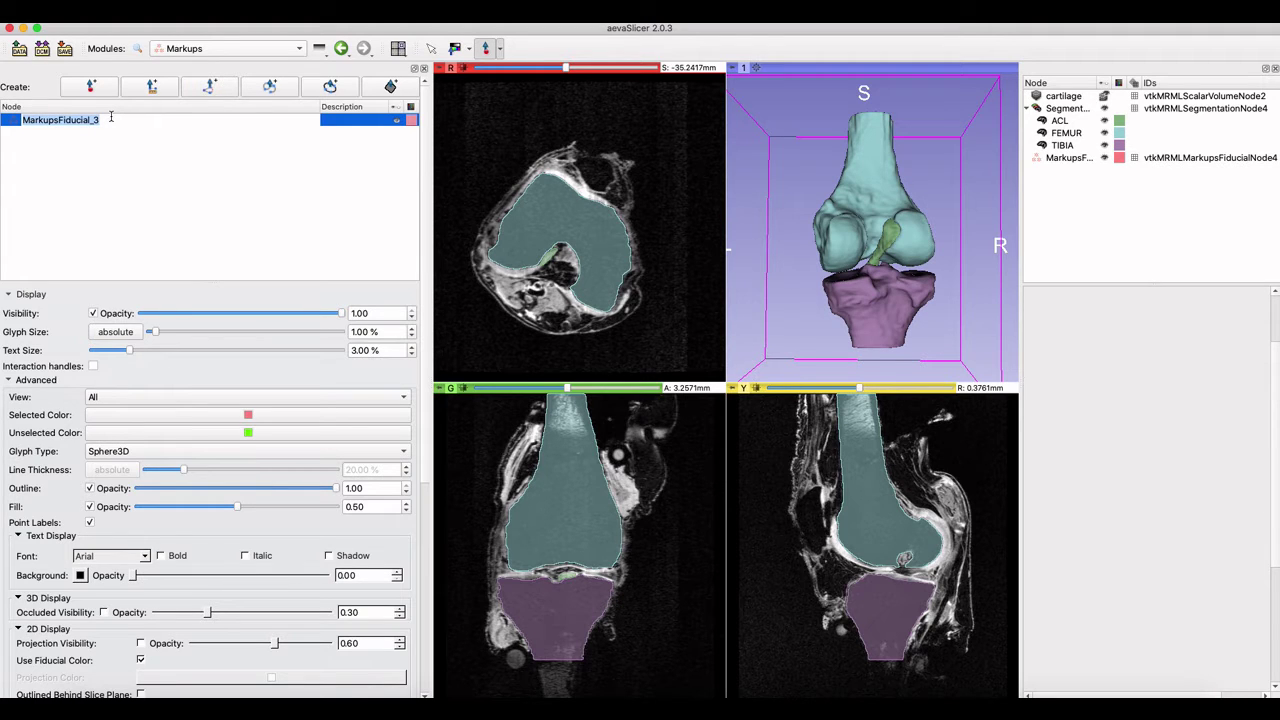
text(Point 1)
key(Return)
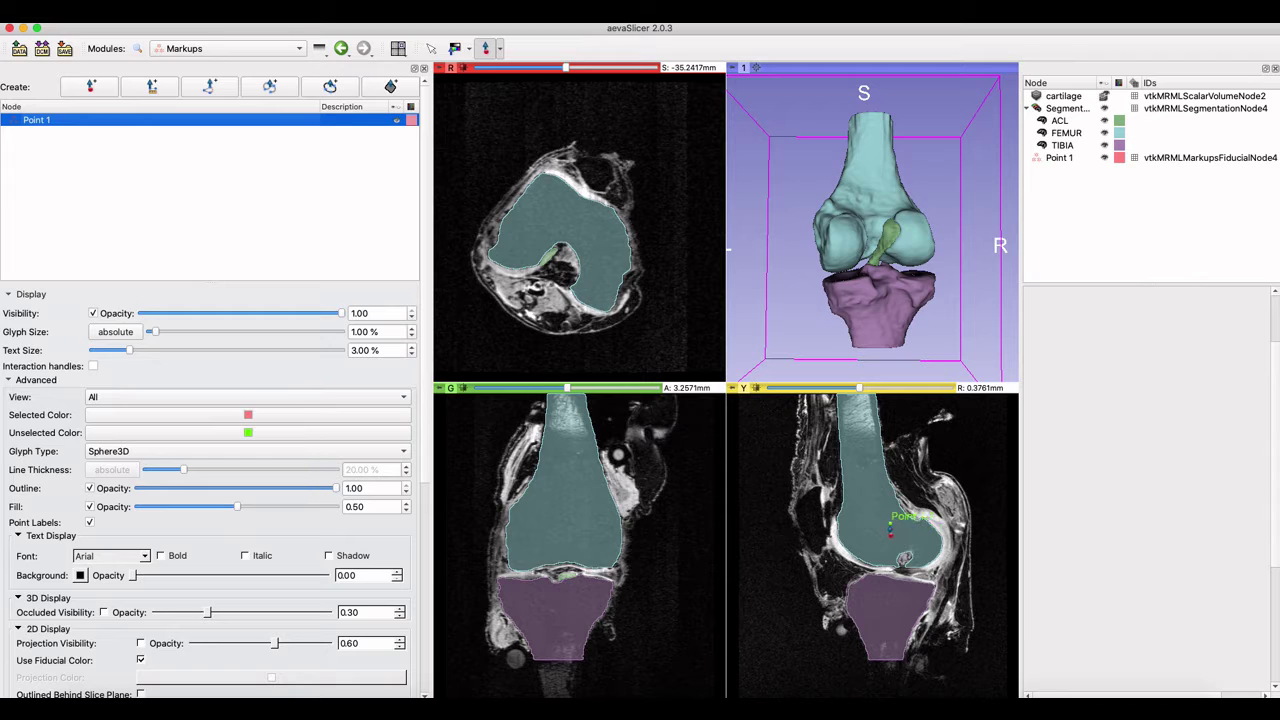
Place Point 1-1 on the femur edge in the sagittal slice and zoom the views in around it.
click(963, 605)
click(918, 243)
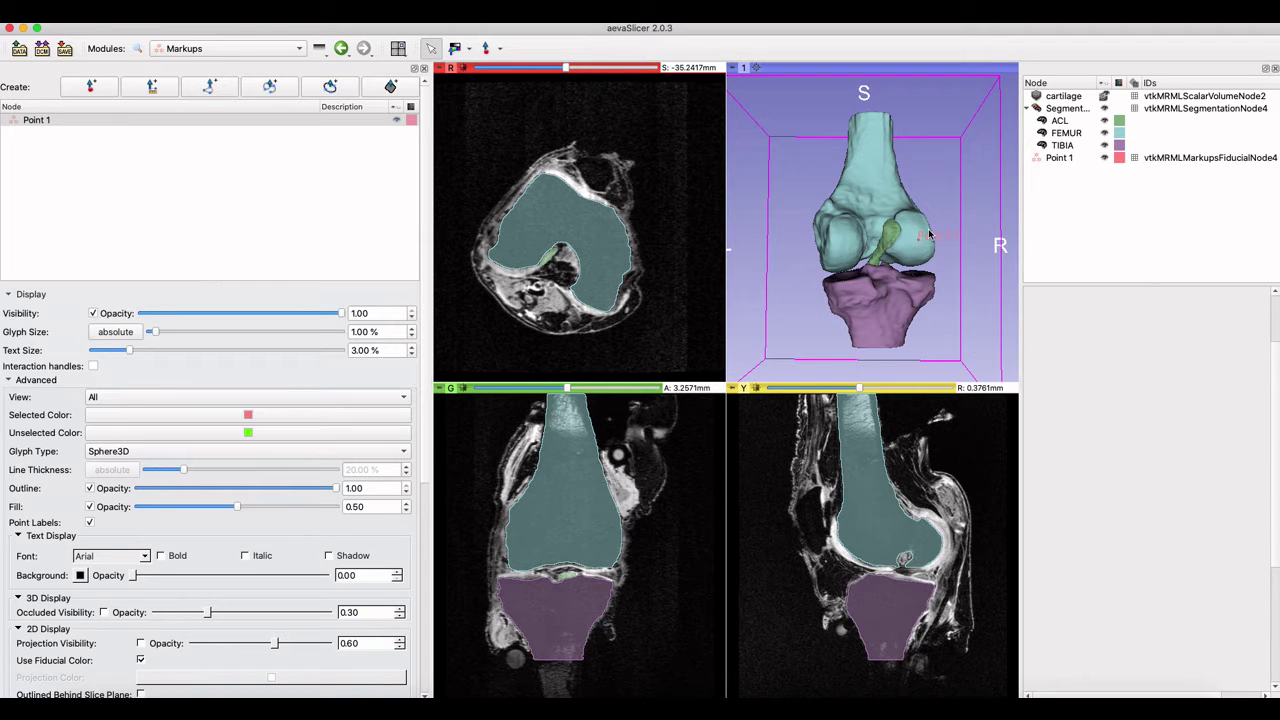
scroll(930, 233, up, 5)
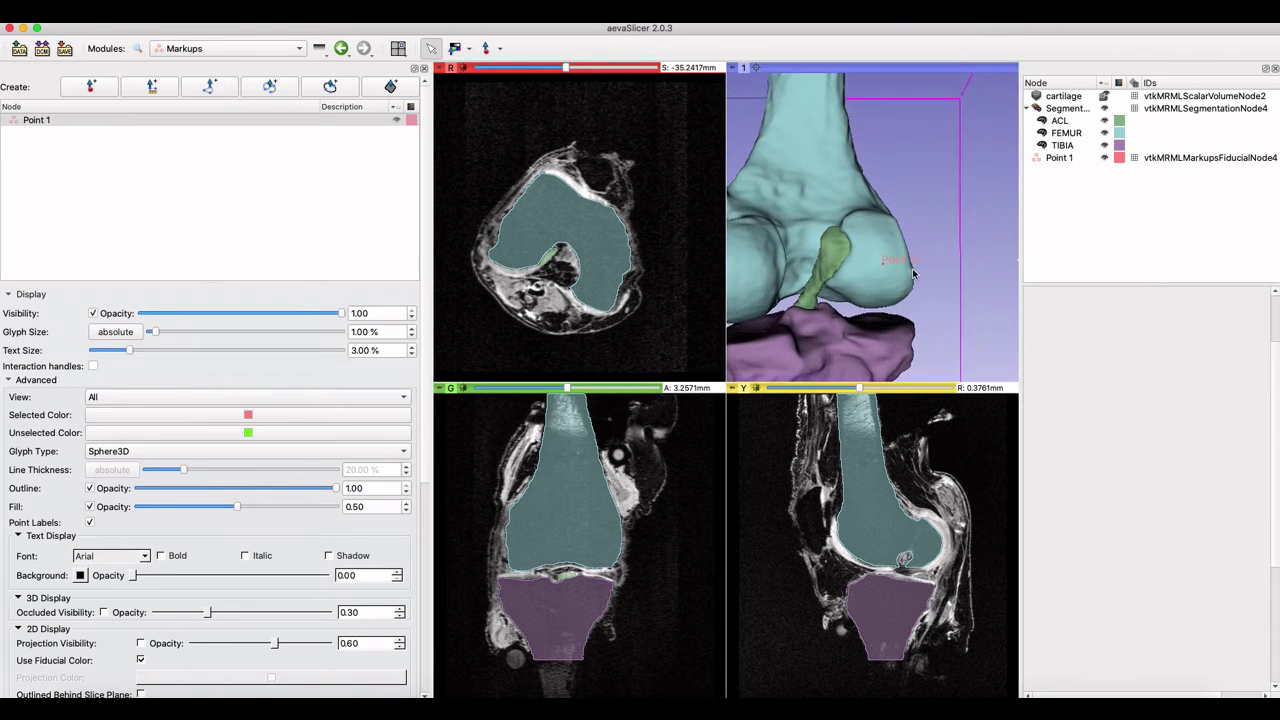
scroll(912, 273, up, 1)
scroll(770, 478, down, 4)
scroll(770, 478, down, 4)
scroll(770, 478, down, 4)
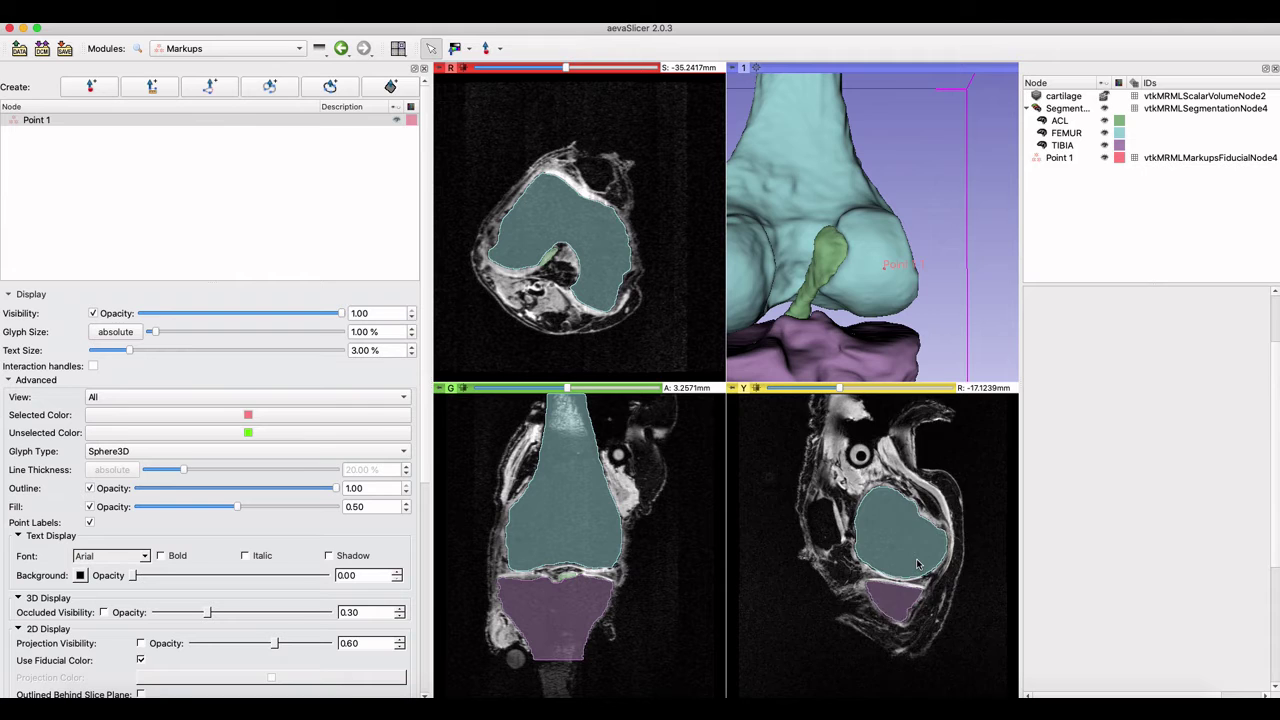
scroll(916, 565, up, 3)
scroll(916, 565, up, 6)
scroll(916, 565, up, 6)
scroll(916, 565, up, 6)
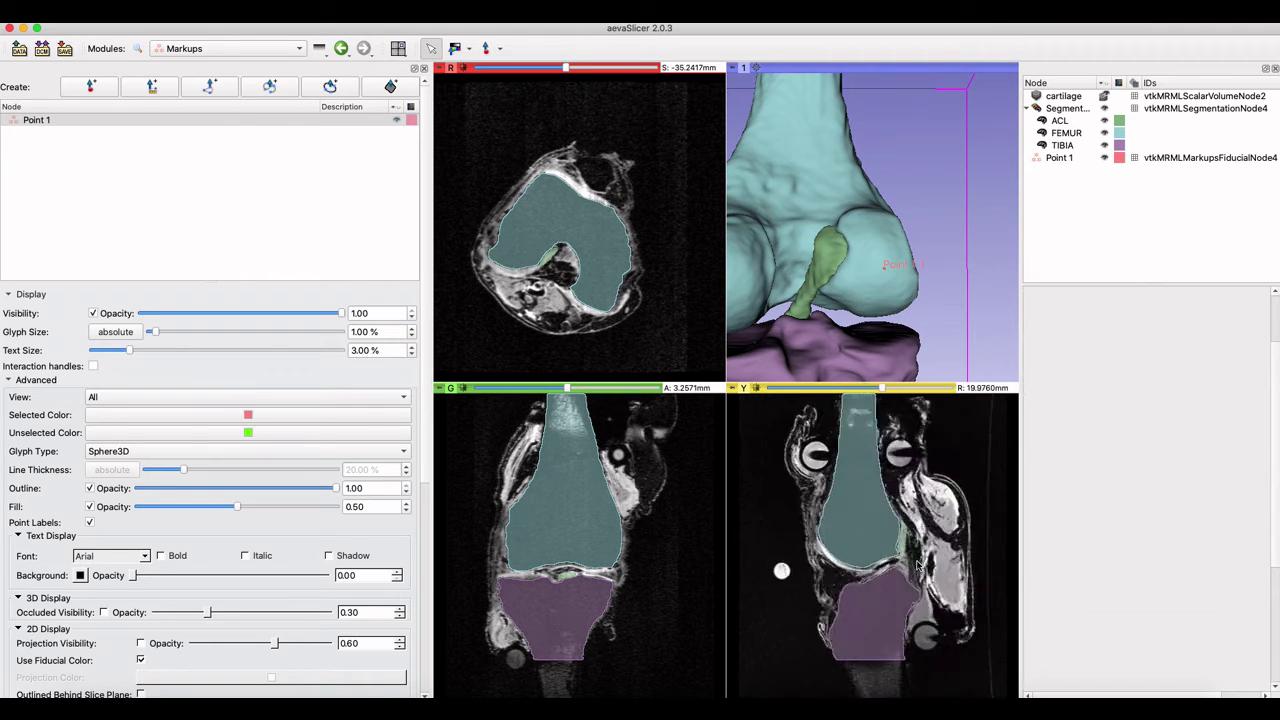
scroll(916, 565, up, 3)
scroll(916, 565, up, 3)
scroll(916, 565, up, 2)
scroll(916, 565, up, 3)
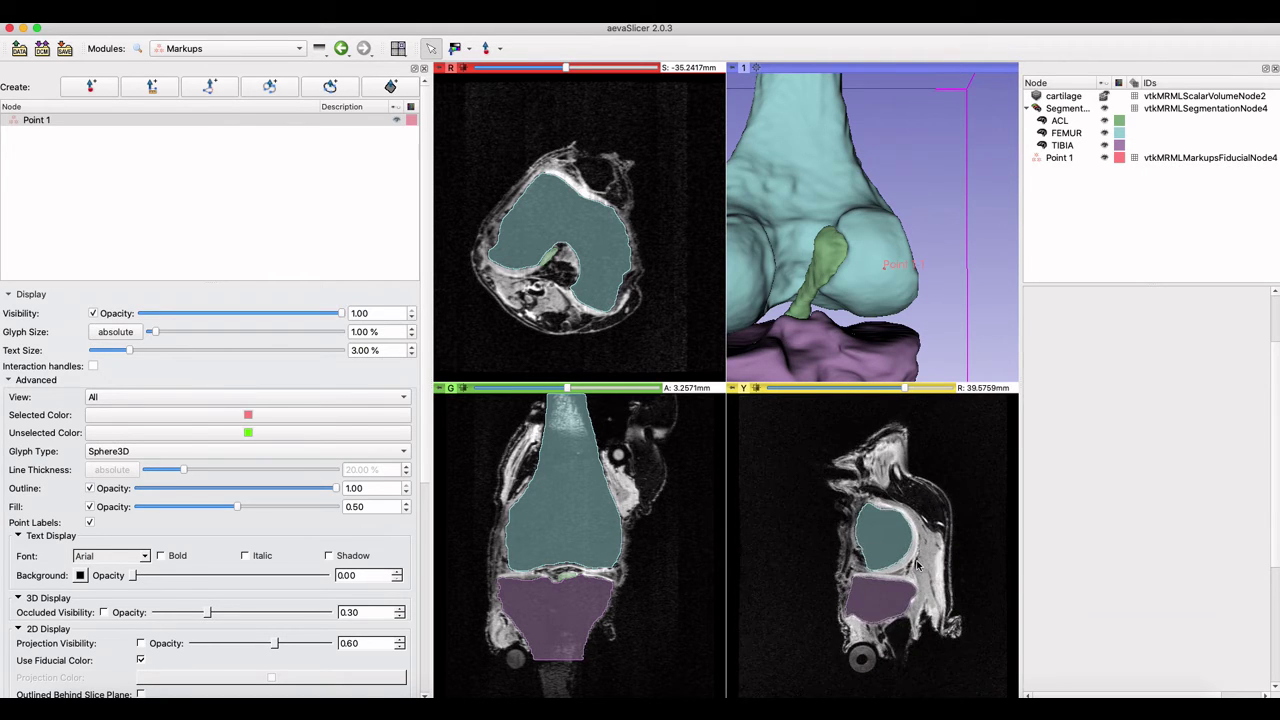
scroll(916, 565, down, 1)
scroll(916, 565, down, 1)
scroll(916, 560, down, 1)
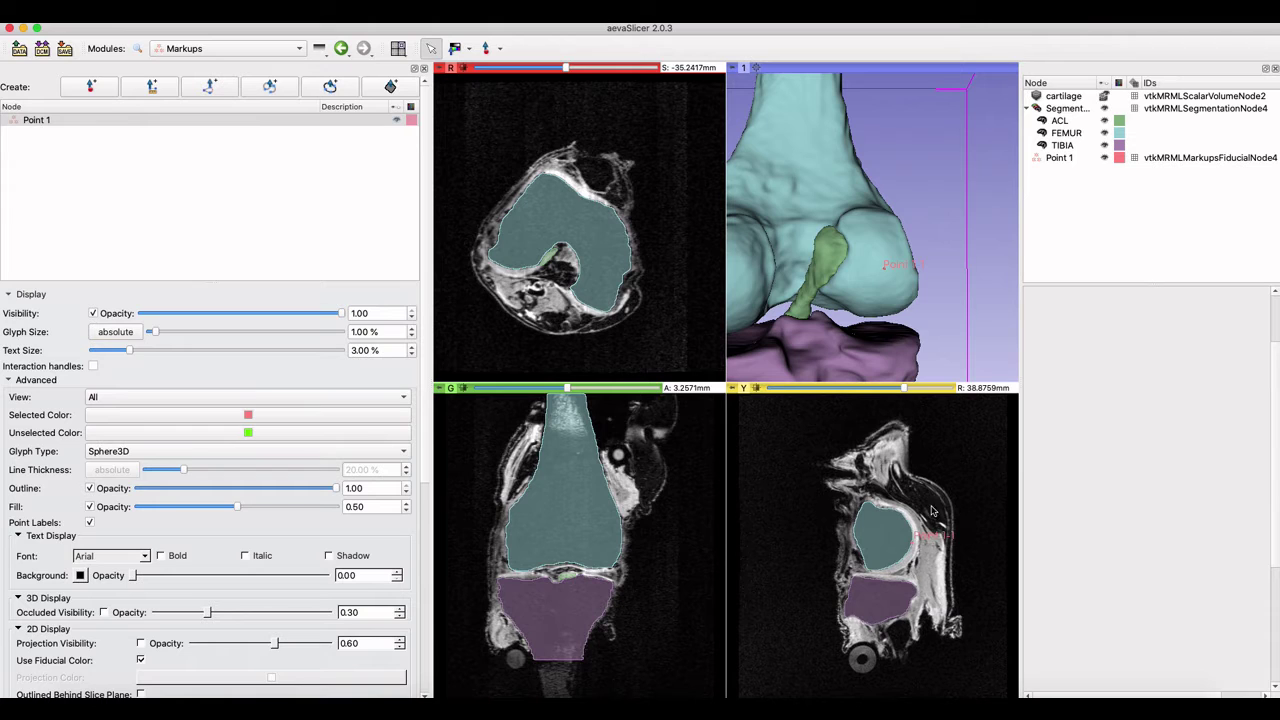
right_drag(932, 512, 892, 614)
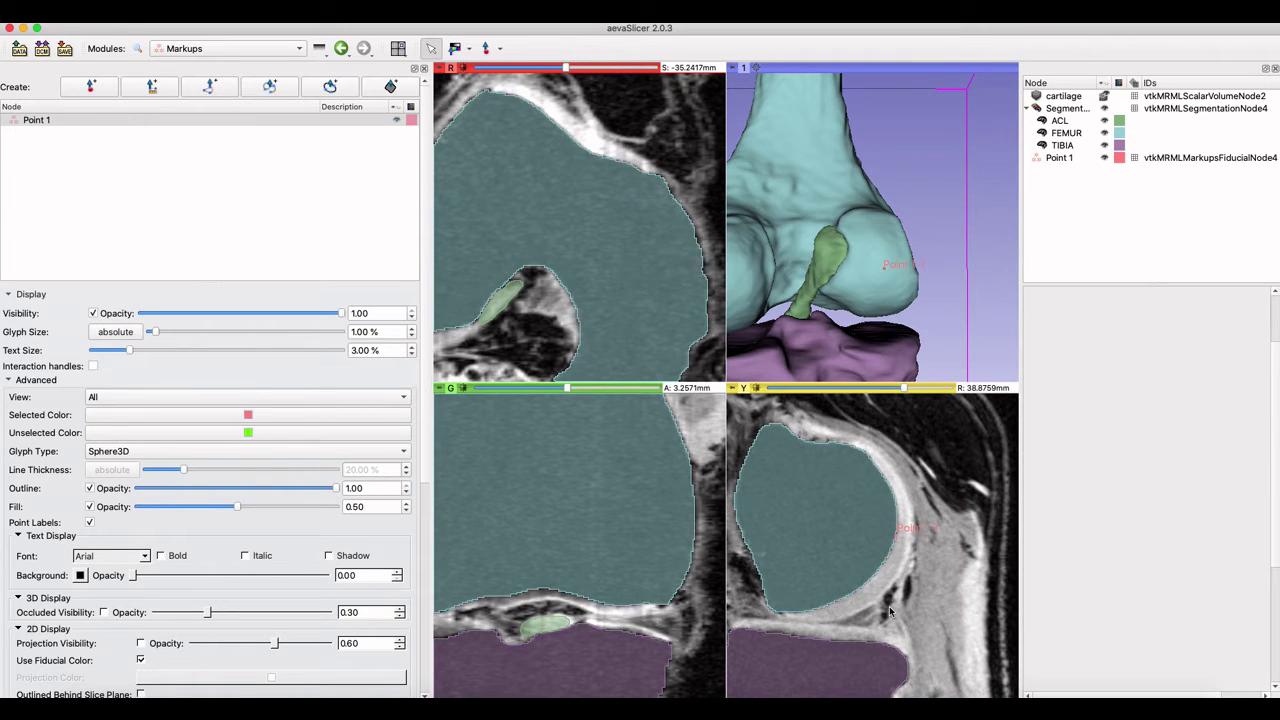
Enlarge the Point 1 glyphs with absolute sizing and set the selected colour to green.
mouse_move(152, 334)
mouse_down()
mouse_move(183, 332)
mouse_move(152, 333)
mouse_move(142, 353)
mouse_up()
click(113, 332)
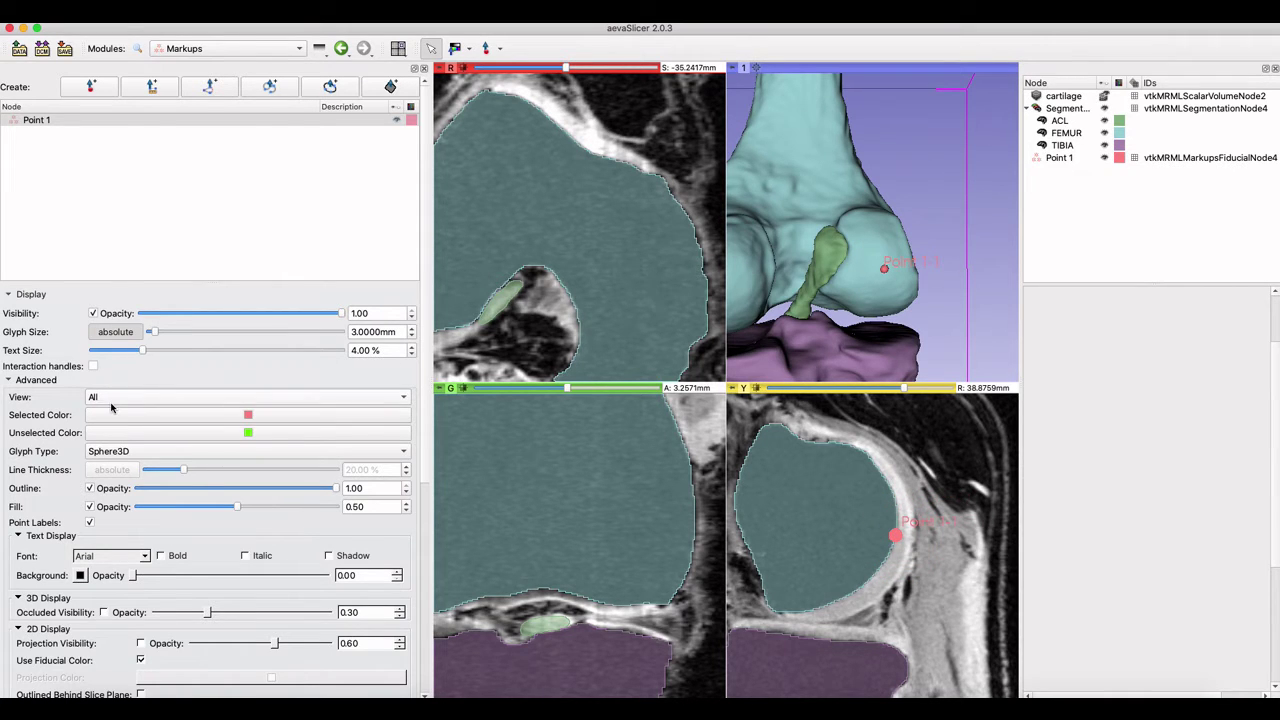
click(160, 415)
click(762, 262)
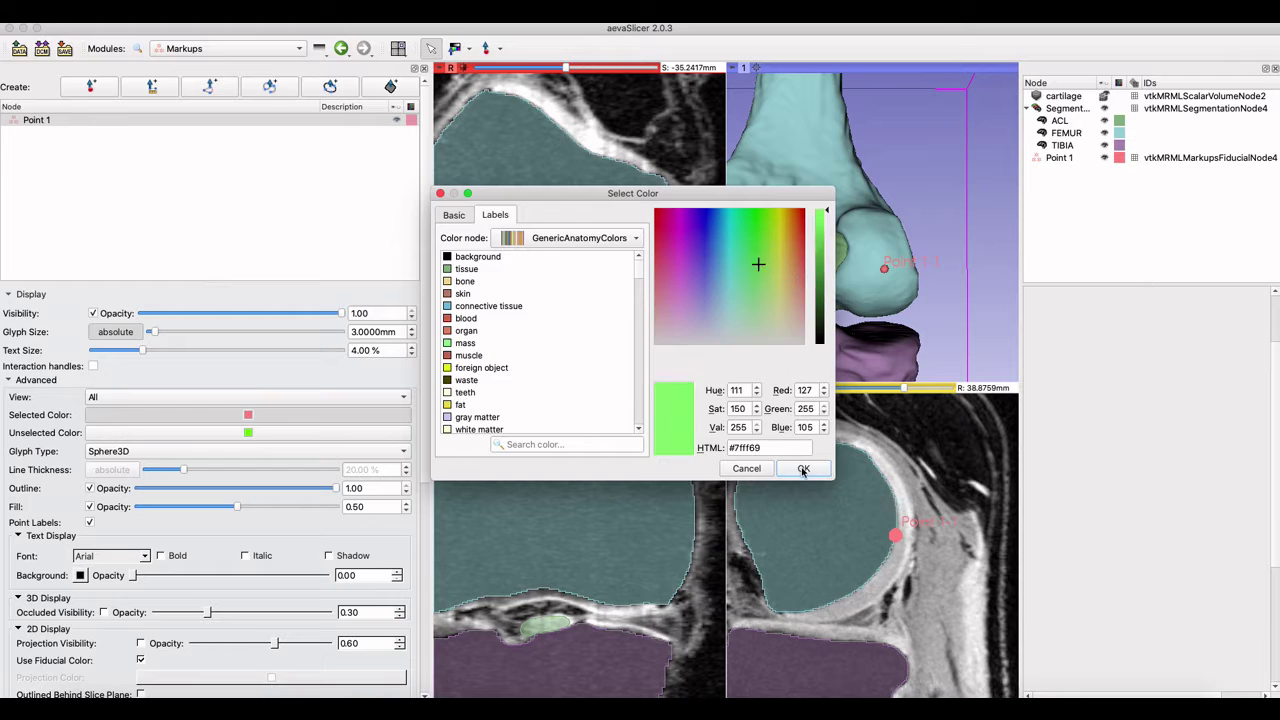
click(804, 472)
Try the StarBurst2D glyph type for Point 1, then switch back to Sphere3D.
click(1095, 159)
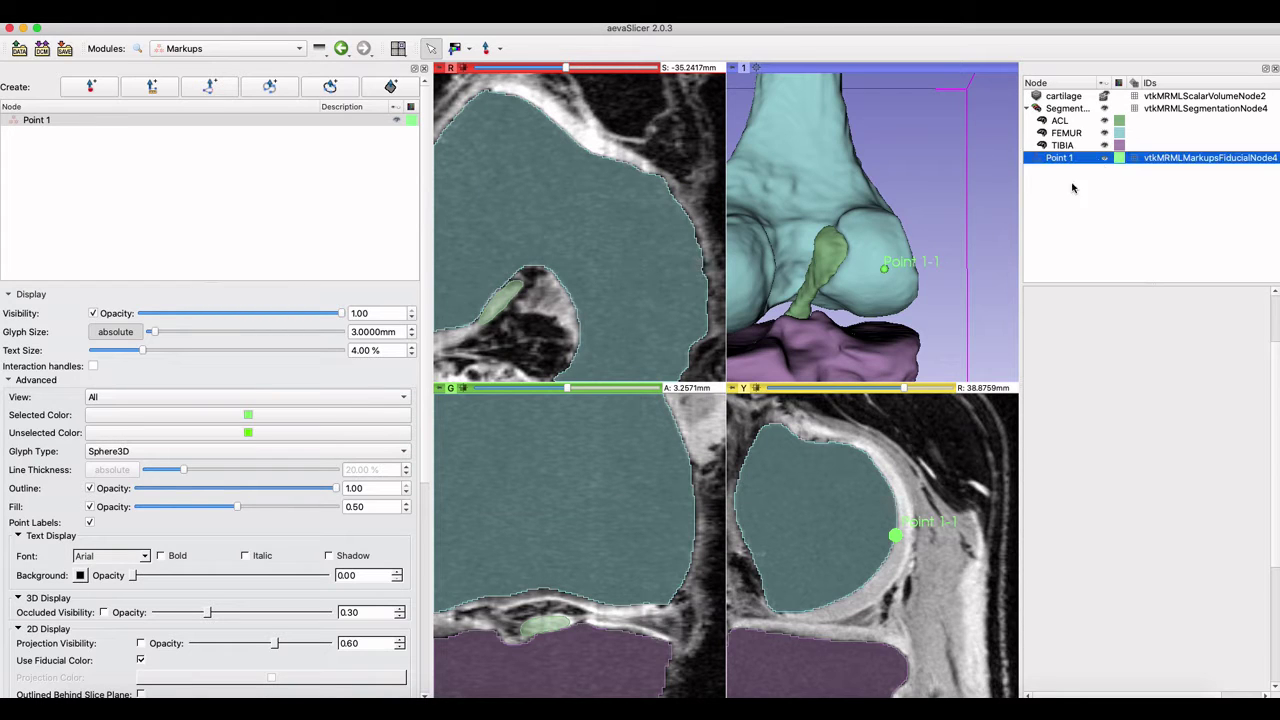
click(113, 450)
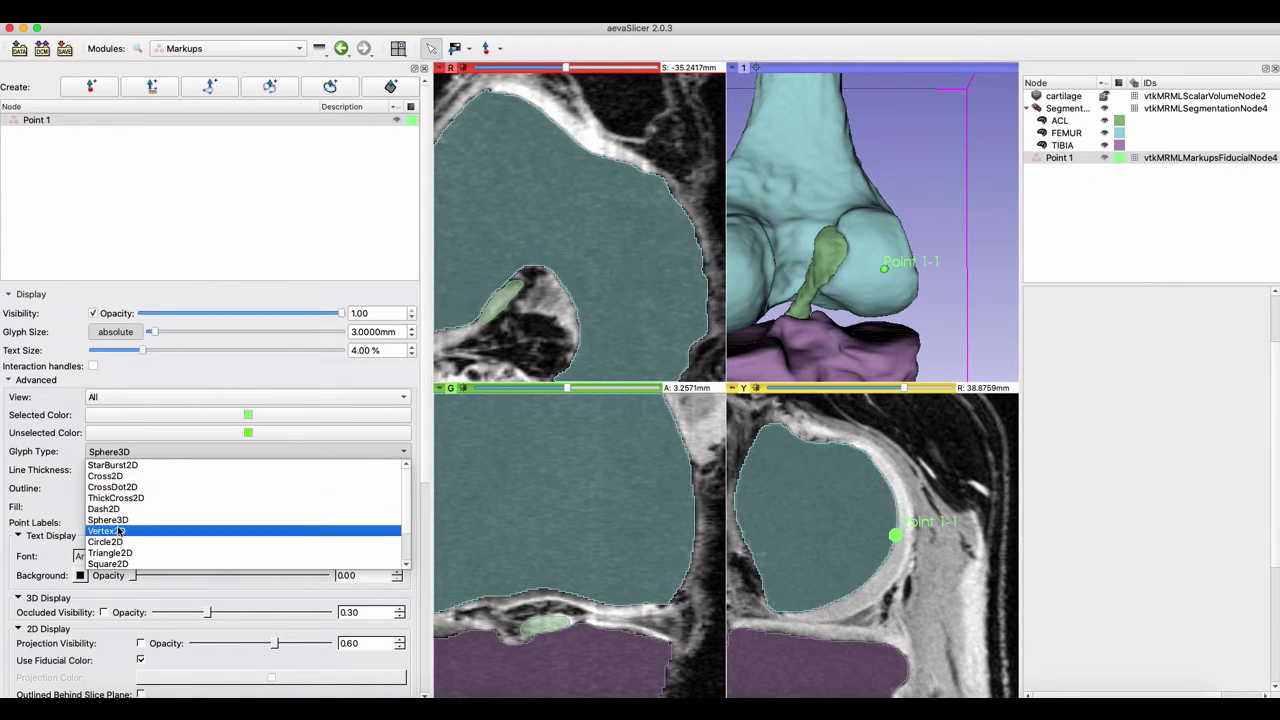
click(112, 465)
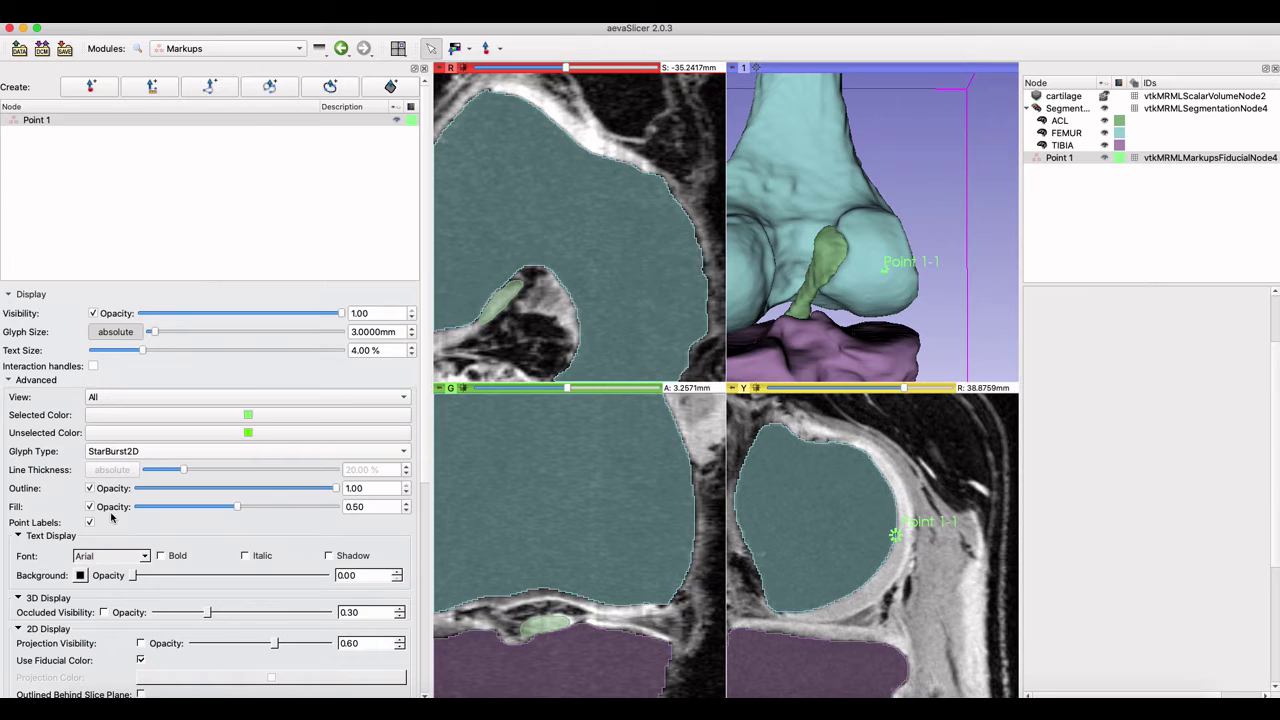
click(136, 450)
click(195, 524)
Drag Point 1-1 to a new spot on the femur in the sagittal and 3D views.
scroll(259, 646, down, 5)
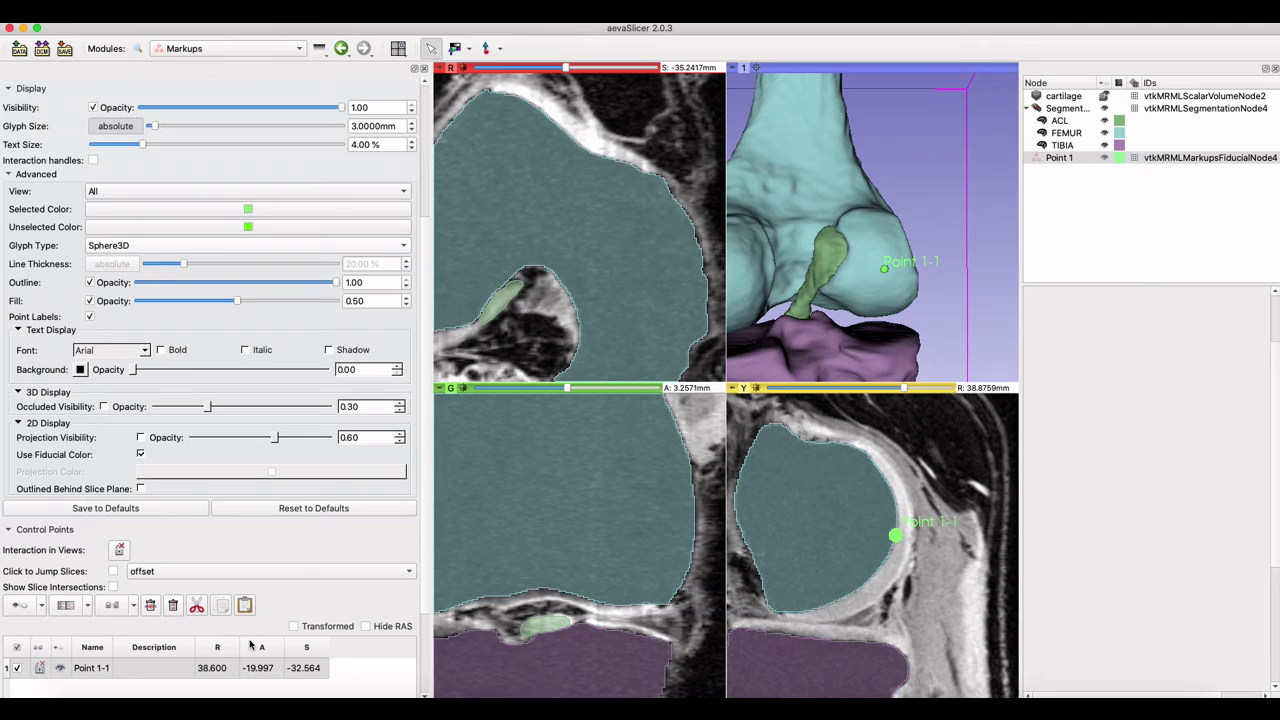
scroll(241, 612, down, 2)
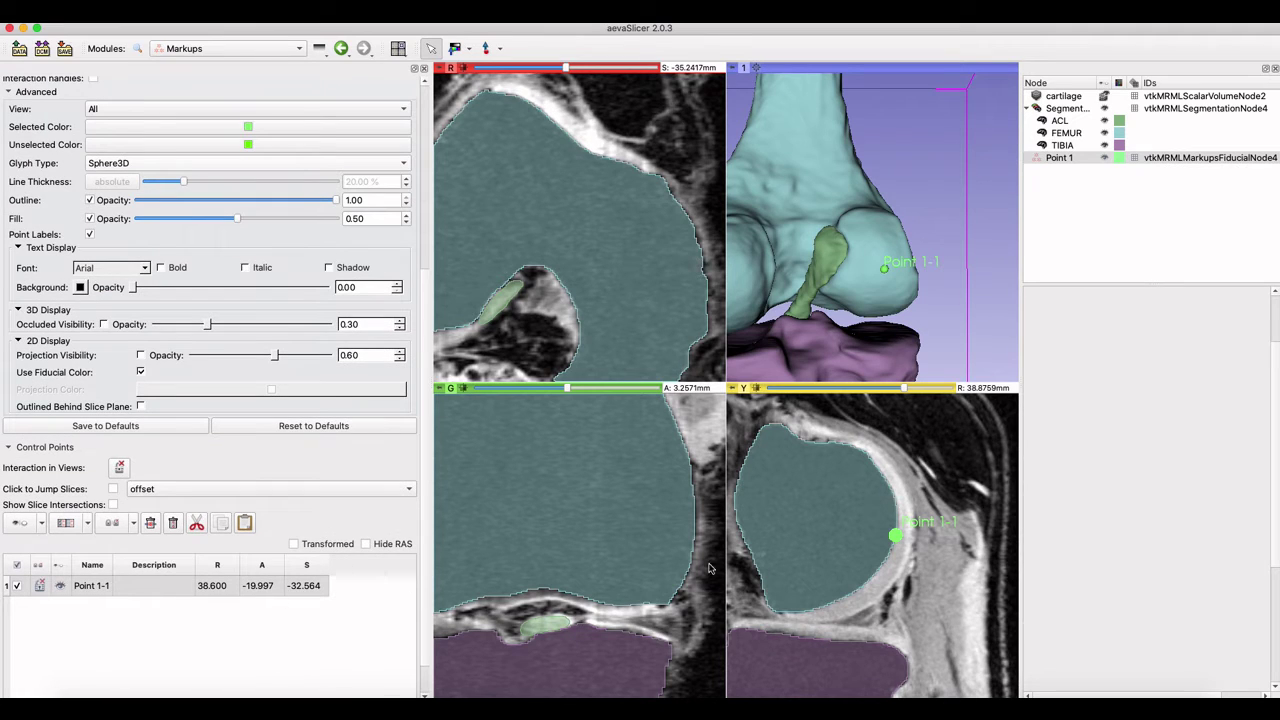
mouse_move(895, 536)
mouse_down()
mouse_move(910, 522)
mouse_move(896, 556)
mouse_move(913, 538)
mouse_up()
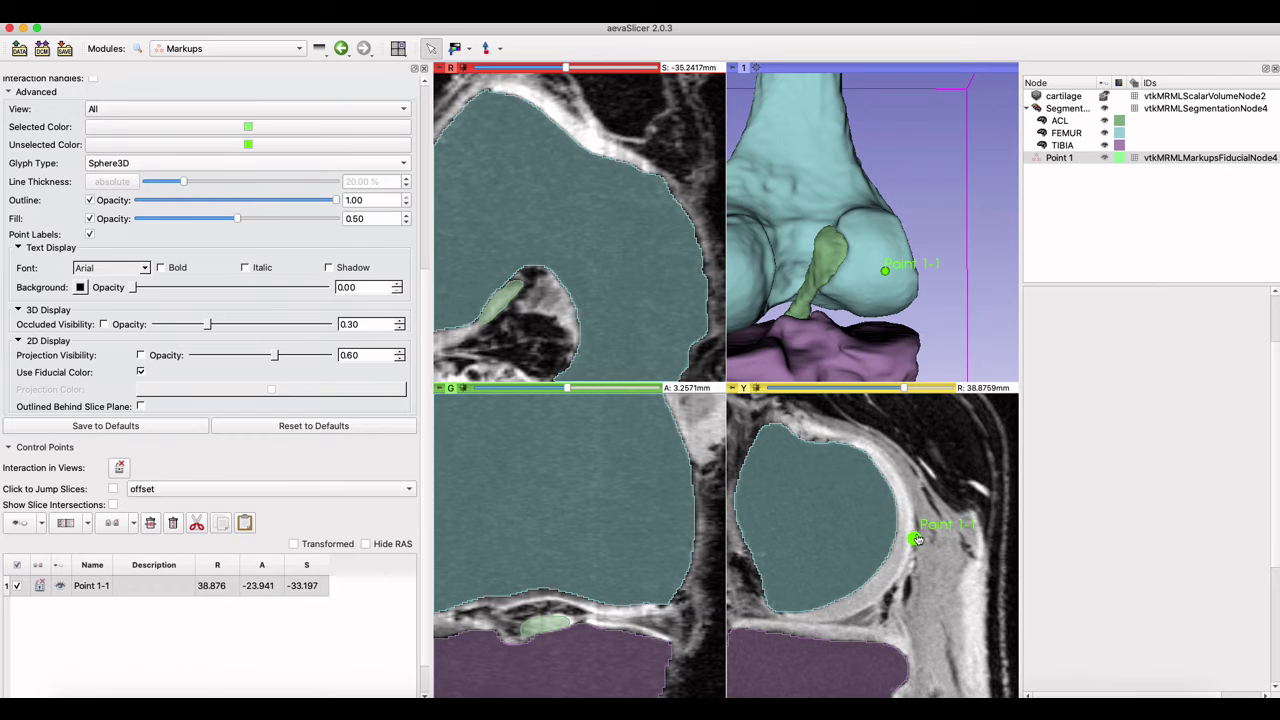
drag(886, 274, 877, 272)
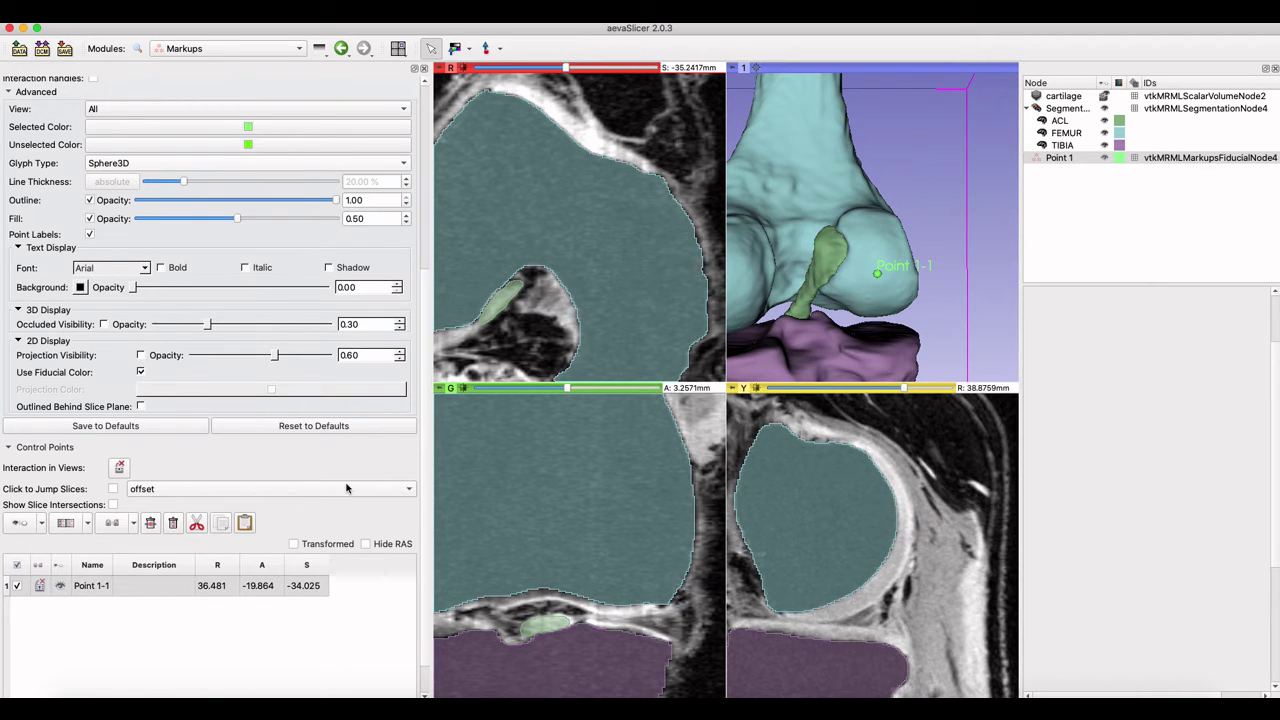
mouse_move(270, 488)
scroll(346, 488, up, 5)
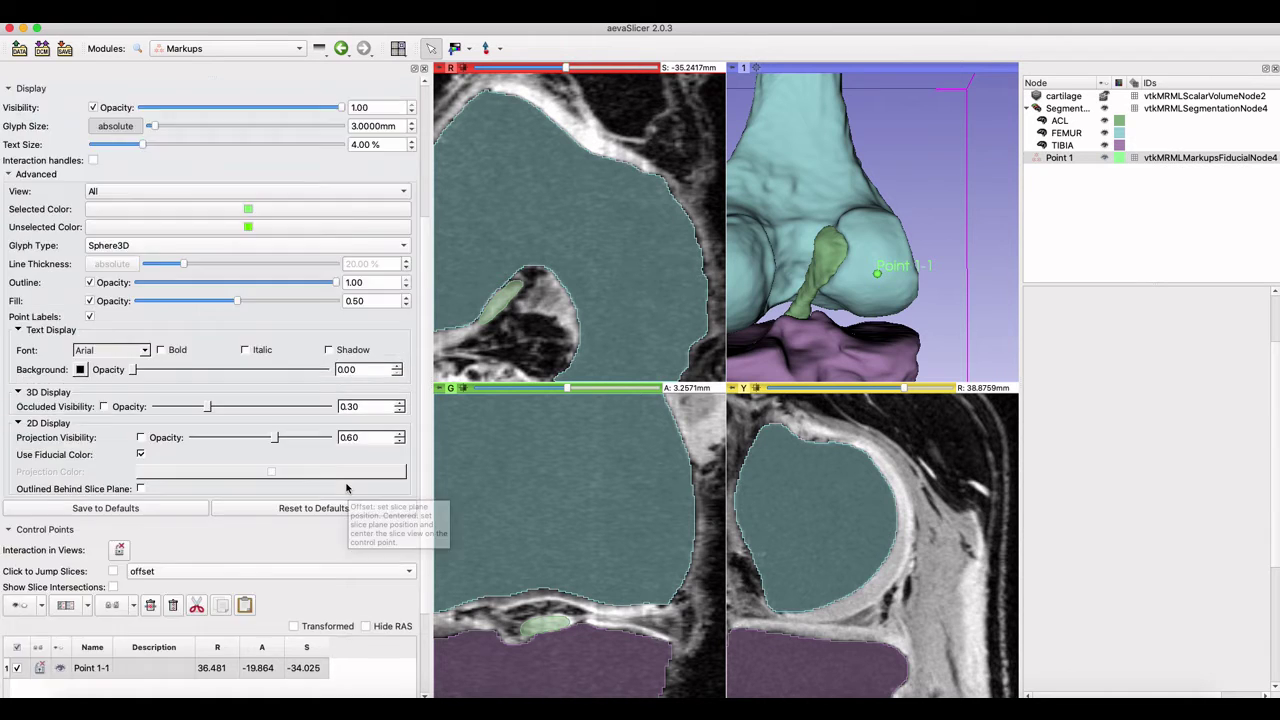
scroll(300, 350, up, 5)
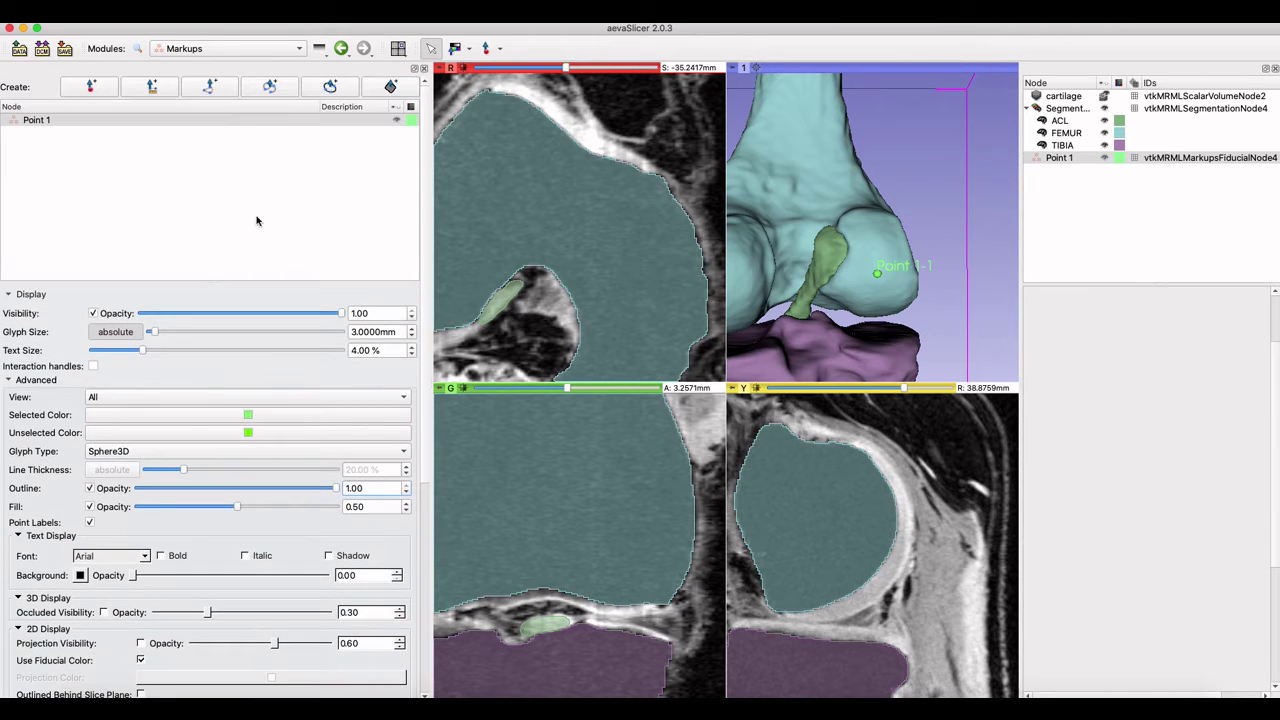
Hide the Point 1 markers and place a new line's two endpoints on the femur in the sagittal slice.
click(1104, 157)
click(152, 86)
scroll(907, 614, down, 10)
scroll(907, 614, up, 1)
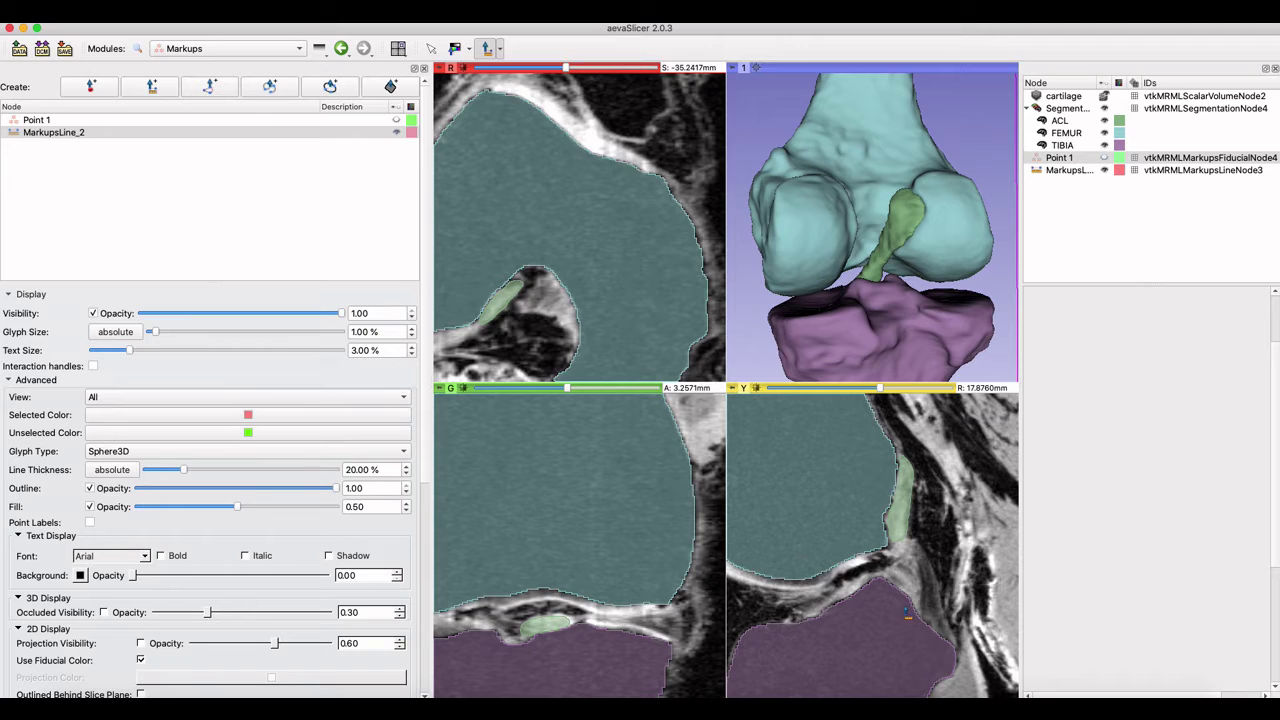
click(900, 465)
click(890, 548)
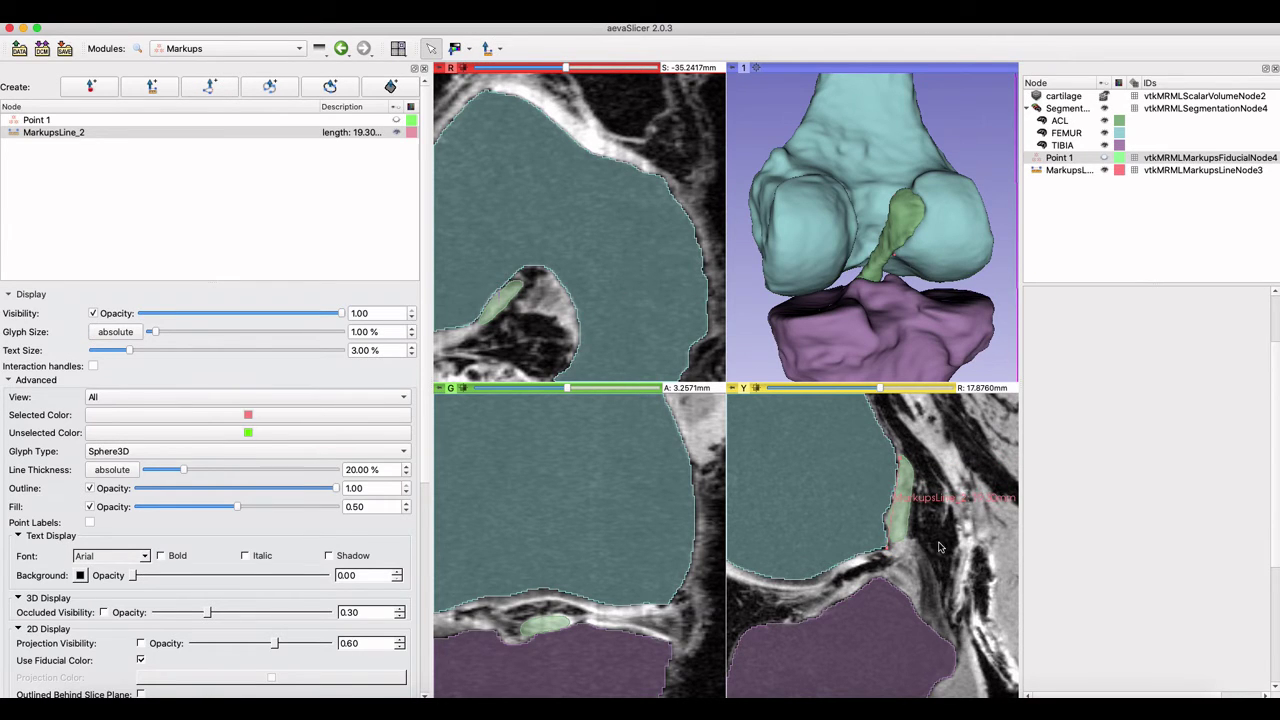
ctrl+scroll(940, 547, up, 1)
scroll(910, 575, down, 1)
scroll(880, 600, down, 1)
scroll(853, 627, down, 1)
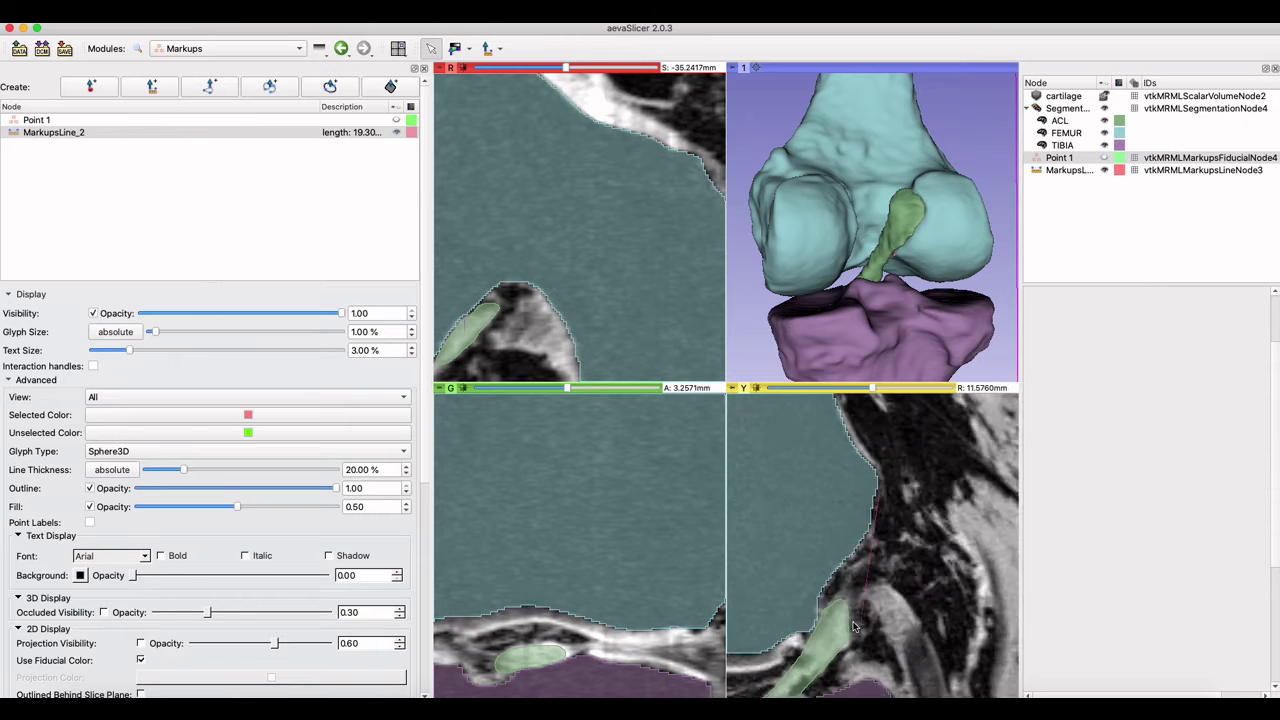
scroll(853, 627, up, 1)
scroll(853, 627, up, 2)
scroll(860, 600, up, 1)
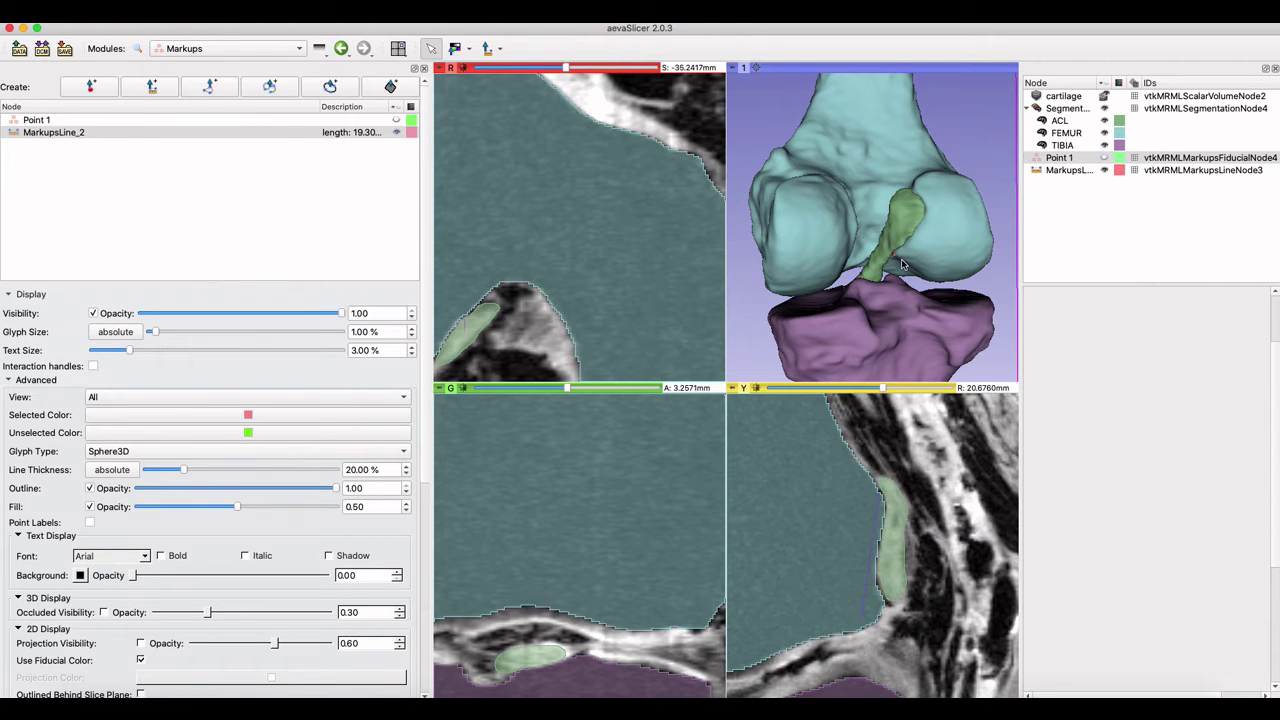
Stretch the line to 34.66 mm across the condyles, enlarge its endpoints, and hide it.
drag(903, 265, 955, 266)
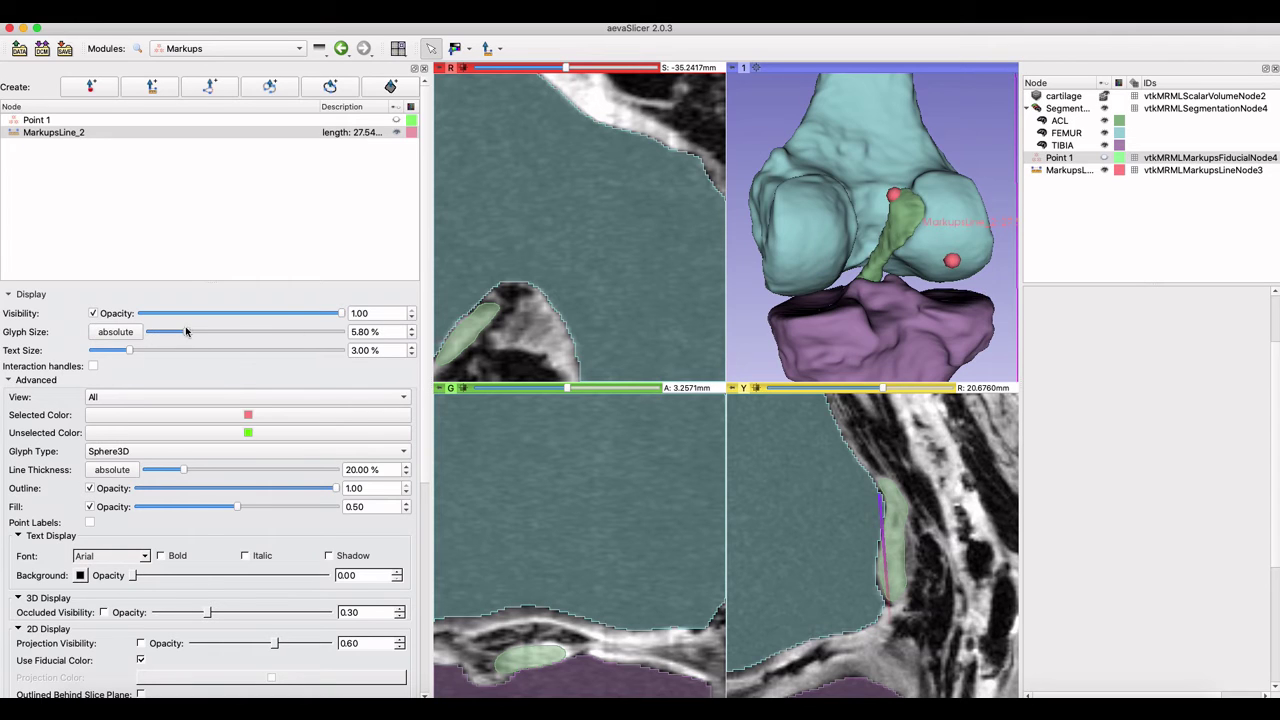
drag(155, 337, 235, 331)
drag(948, 263, 908, 230)
drag(826, 152, 815, 133)
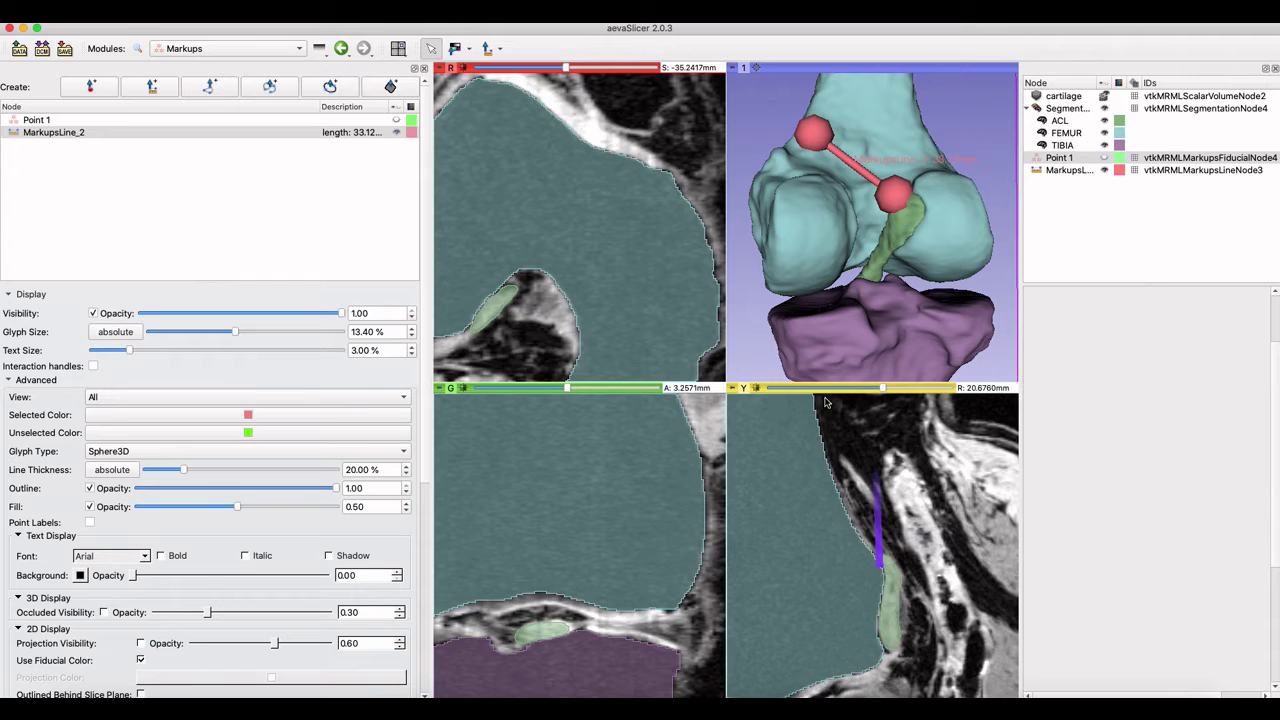
scroll(172, 430, down, 3)
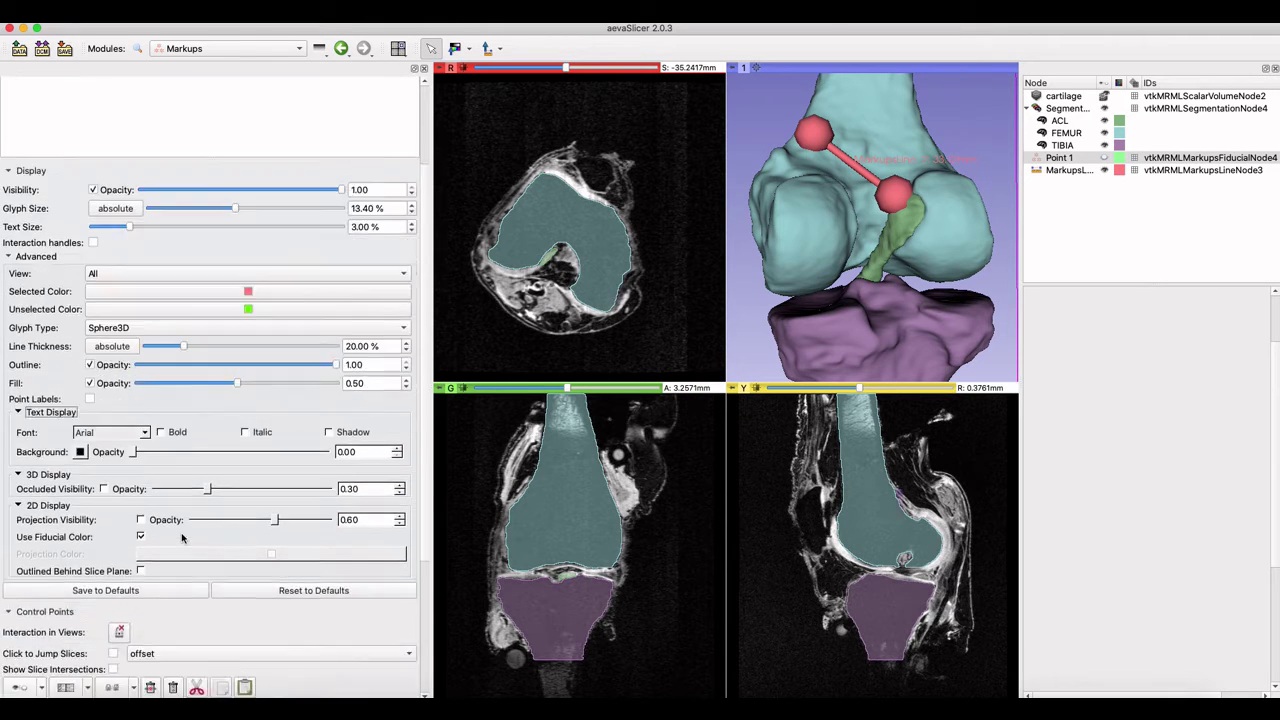
scroll(185, 540, down, 2)
scroll(203, 550, up, 2)
scroll(203, 550, up, 3)
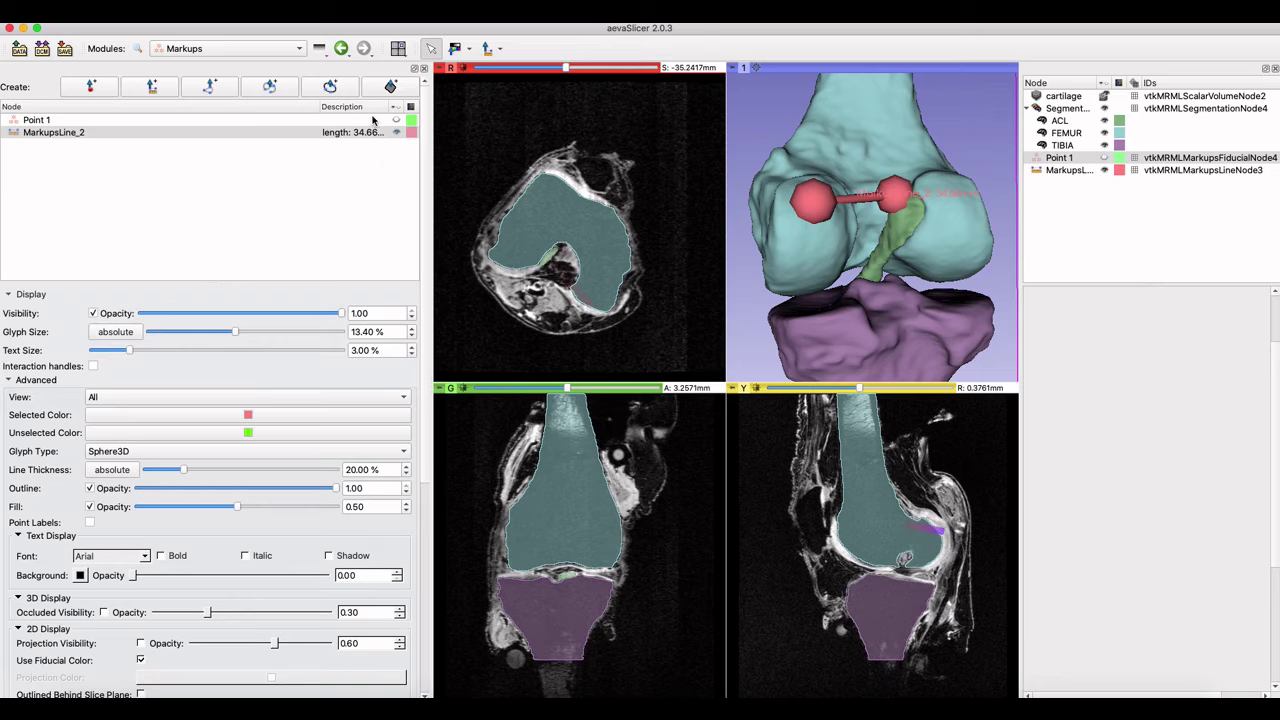
click(1104, 170)
Start an angle, cancel its placement, and rotate the view to look under the femur.
click(210, 87)
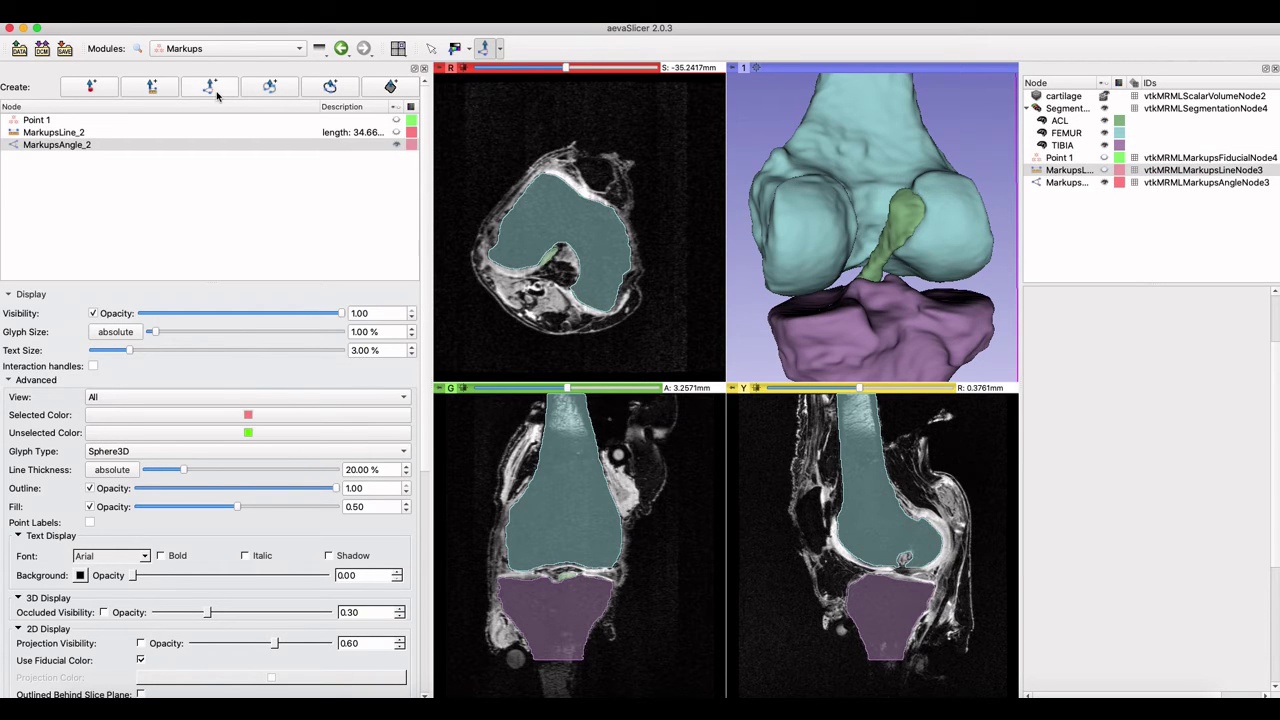
drag(879, 368, 903, 310)
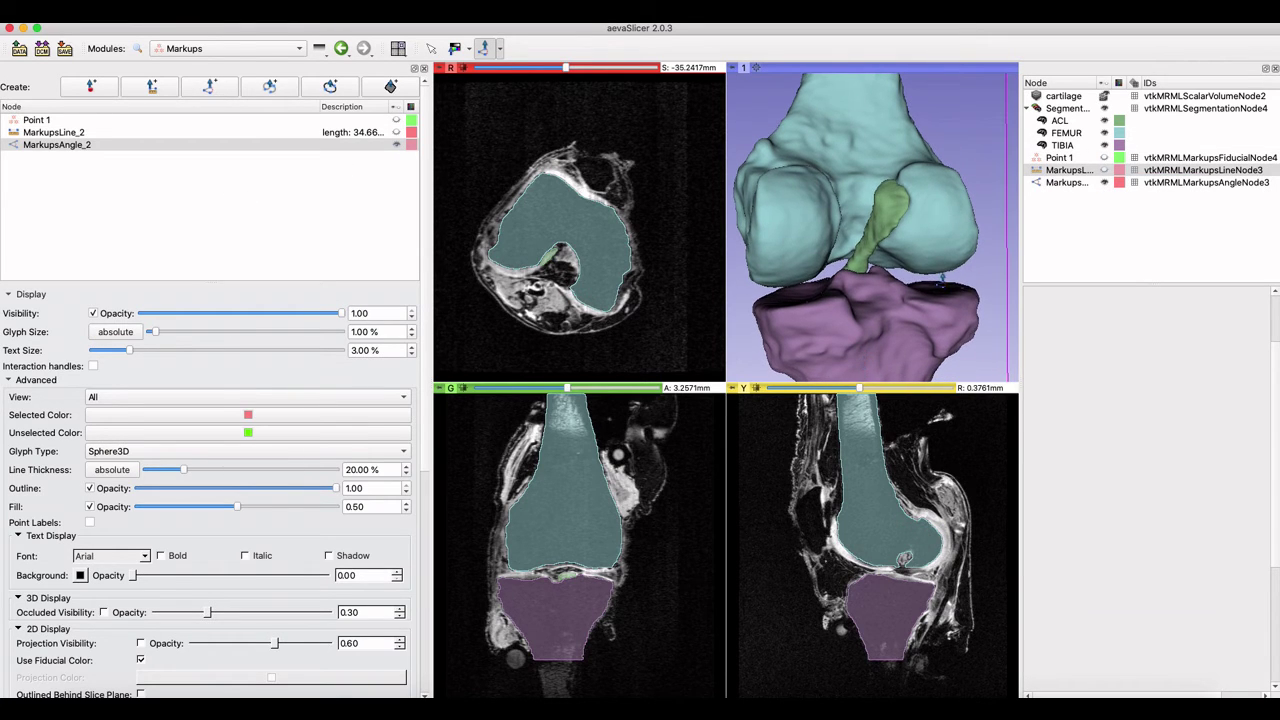
key(Escape)
right_drag(864, 585, 865, 458)
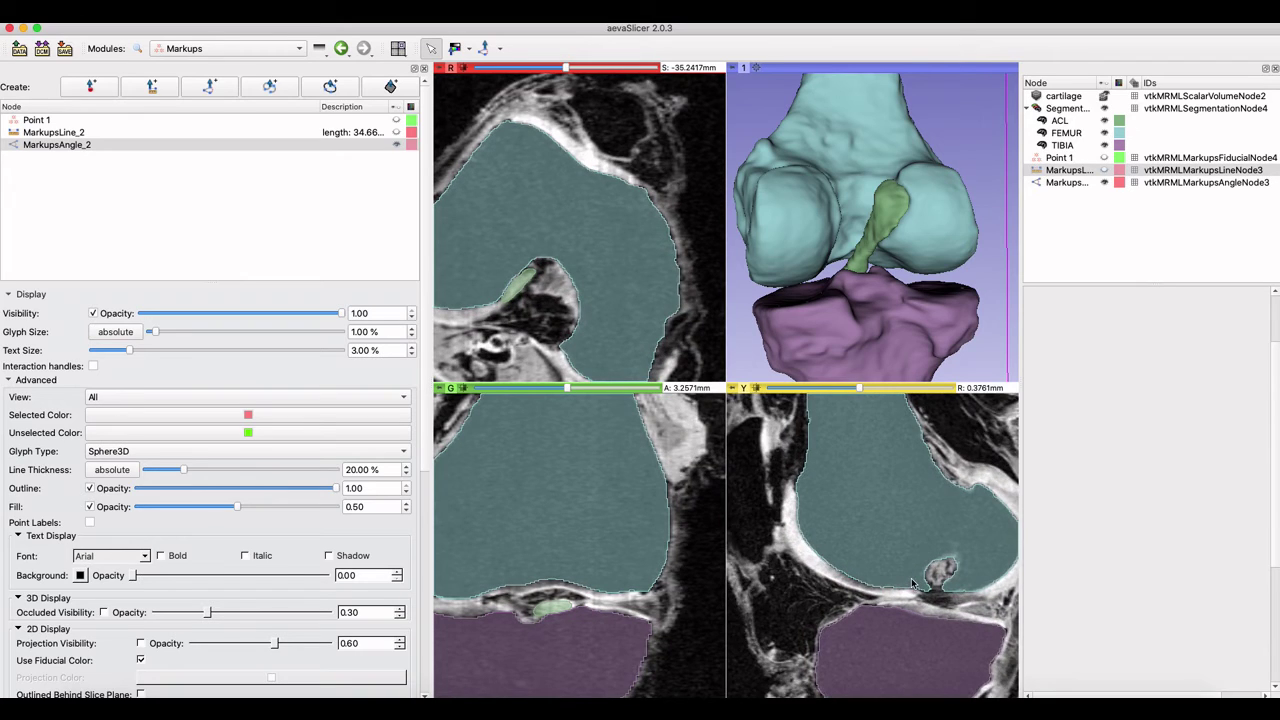
scroll(901, 548, down, 15)
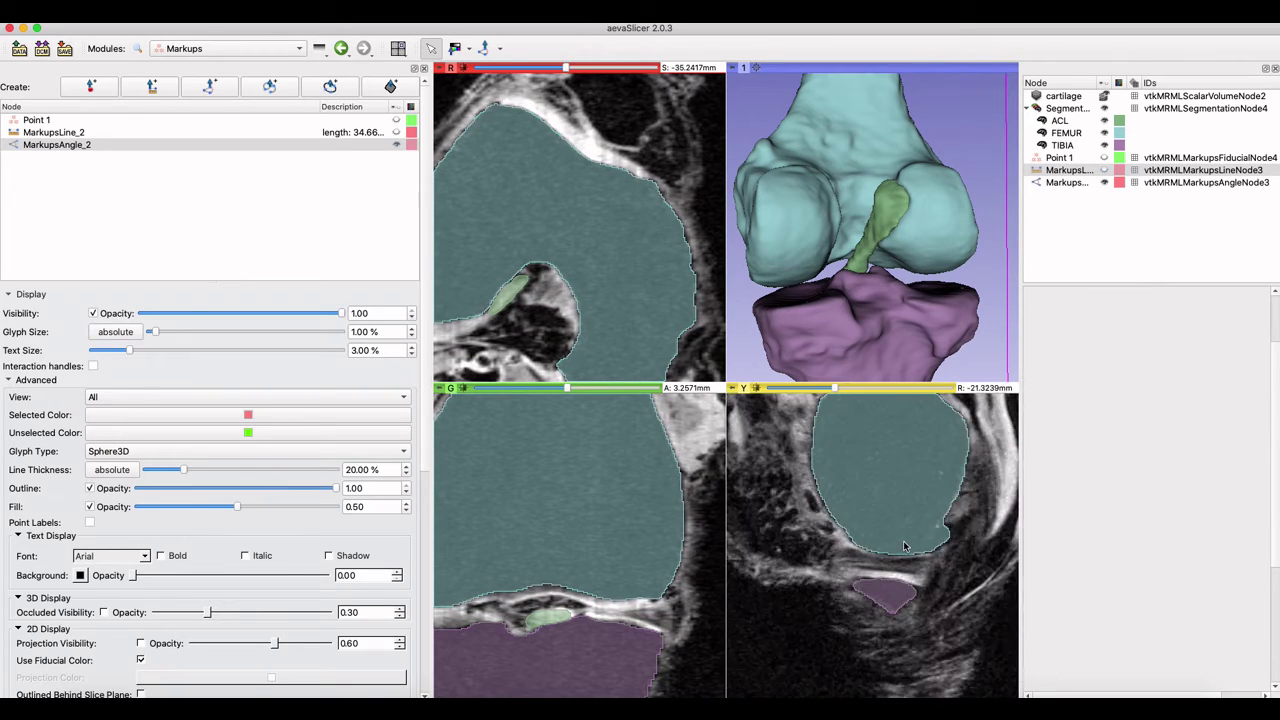
scroll(901, 548, up, 4)
mouse_move(895, 335)
mouse_down()
mouse_move(1005, 278)
mouse_move(1027, 314)
mouse_move(1015, 391)
mouse_up()
scroll(894, 226, up, 3)
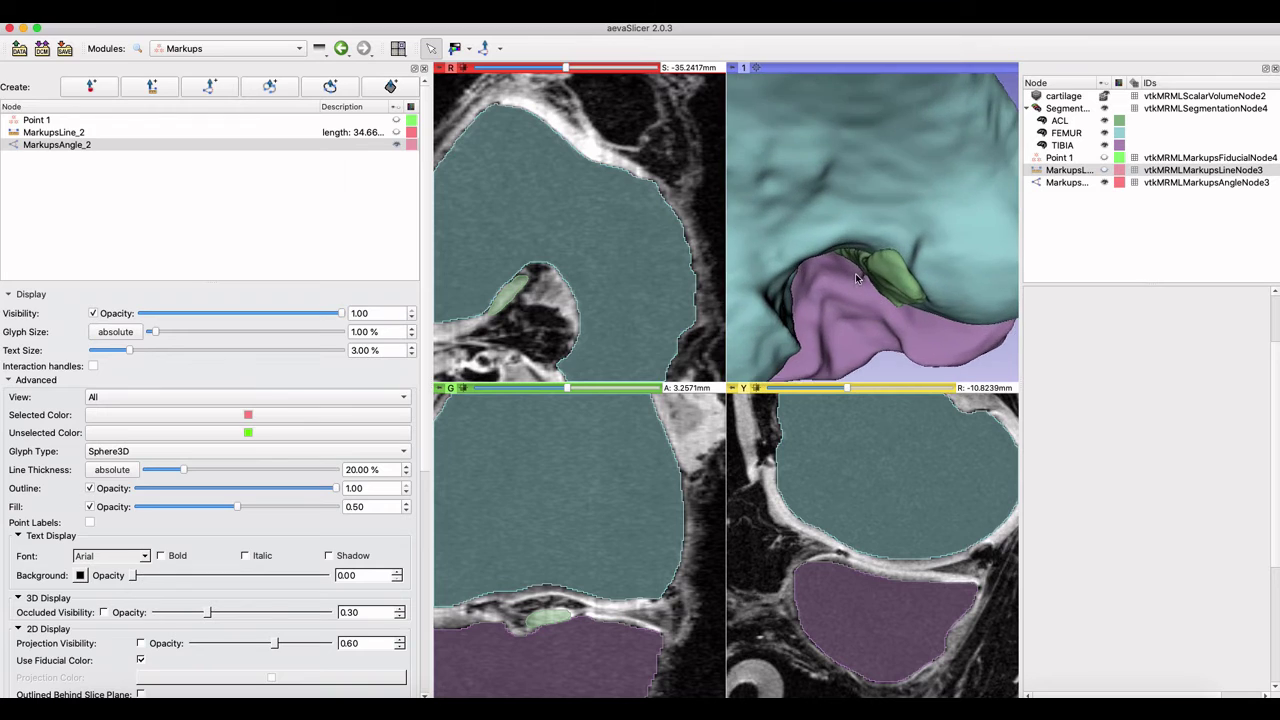
scroll(861, 214, up, 3)
Place a new 36.3° angle beside the ACL at the femoral notch and enlarge its glyphs.
click(237, 142)
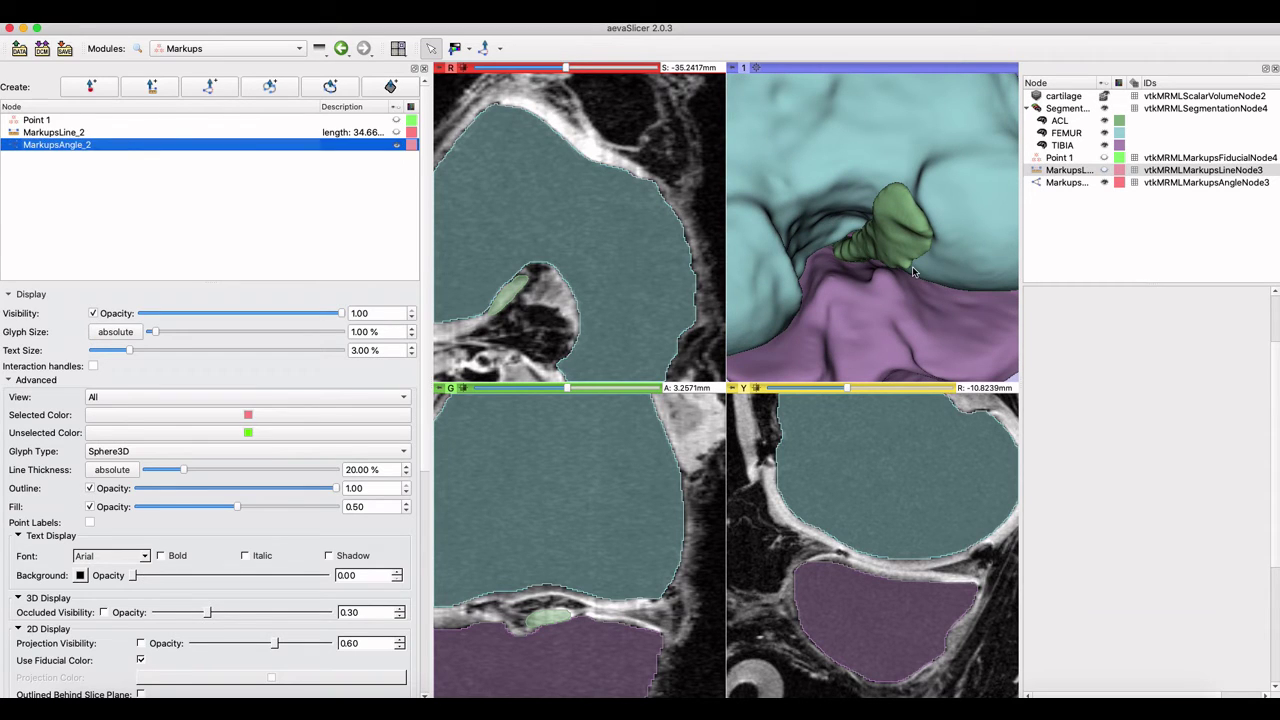
click(817, 225)
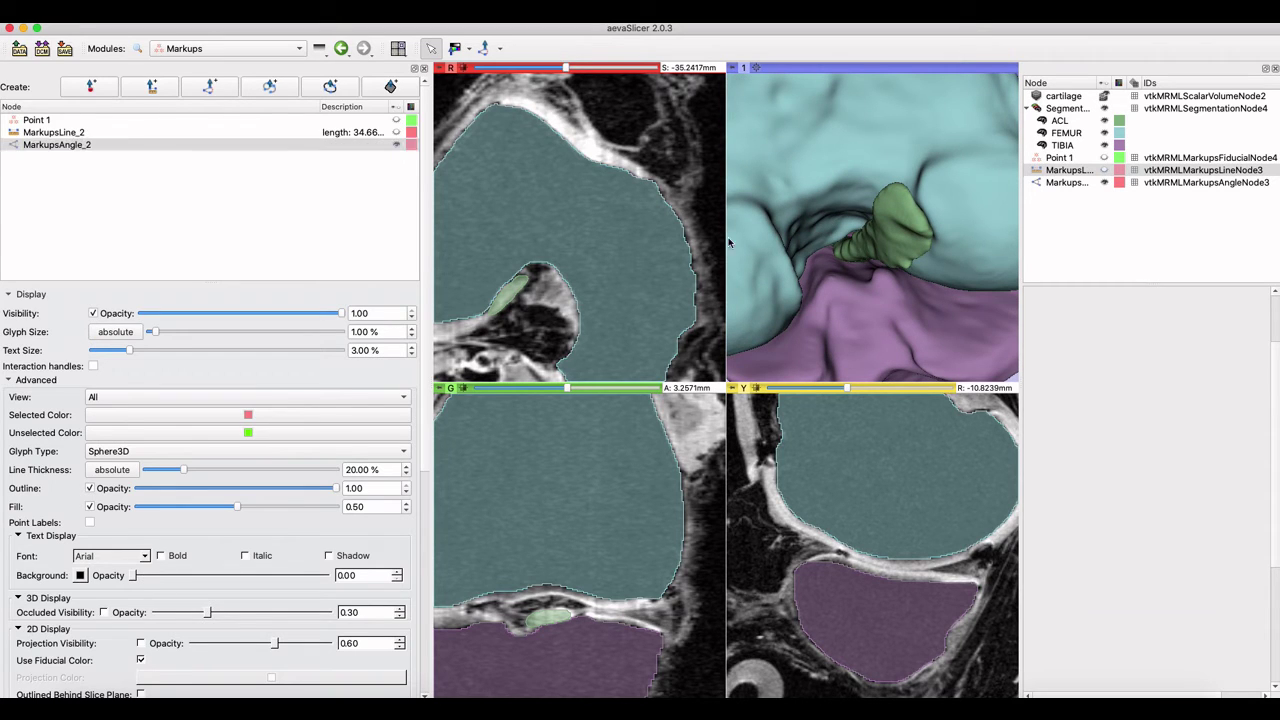
click(272, 88)
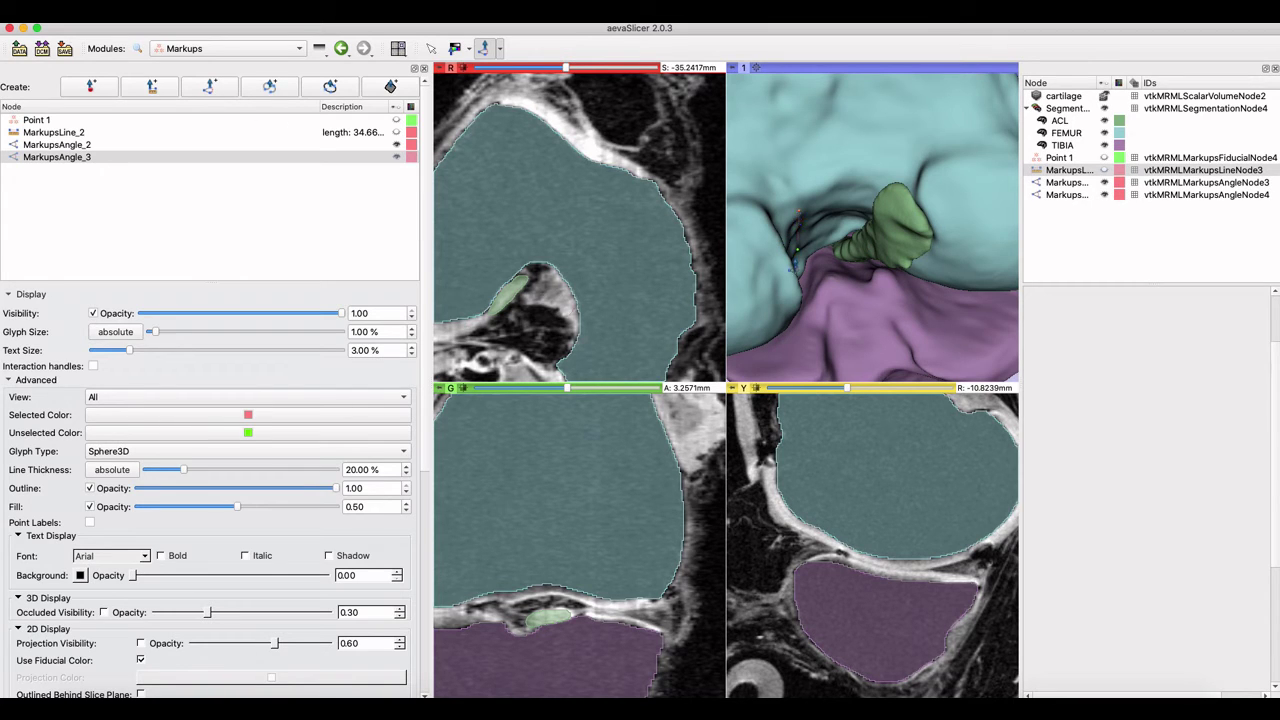
click(792, 274)
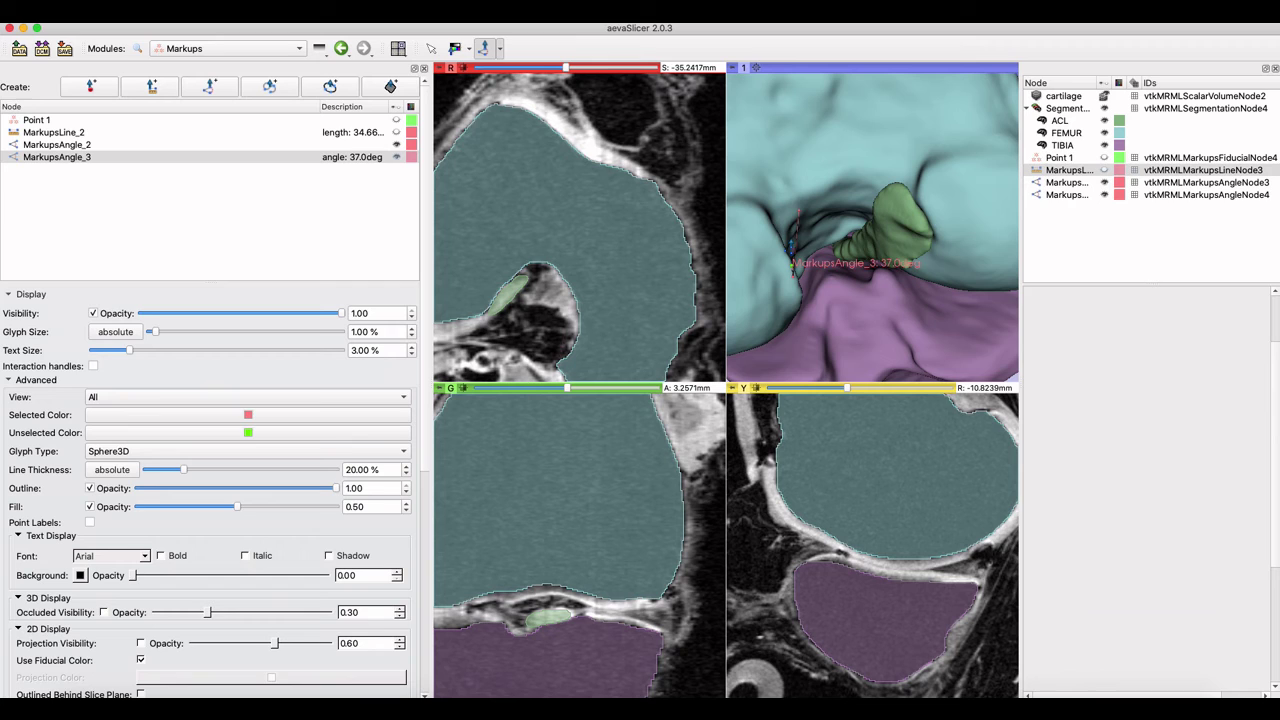
click(798, 225)
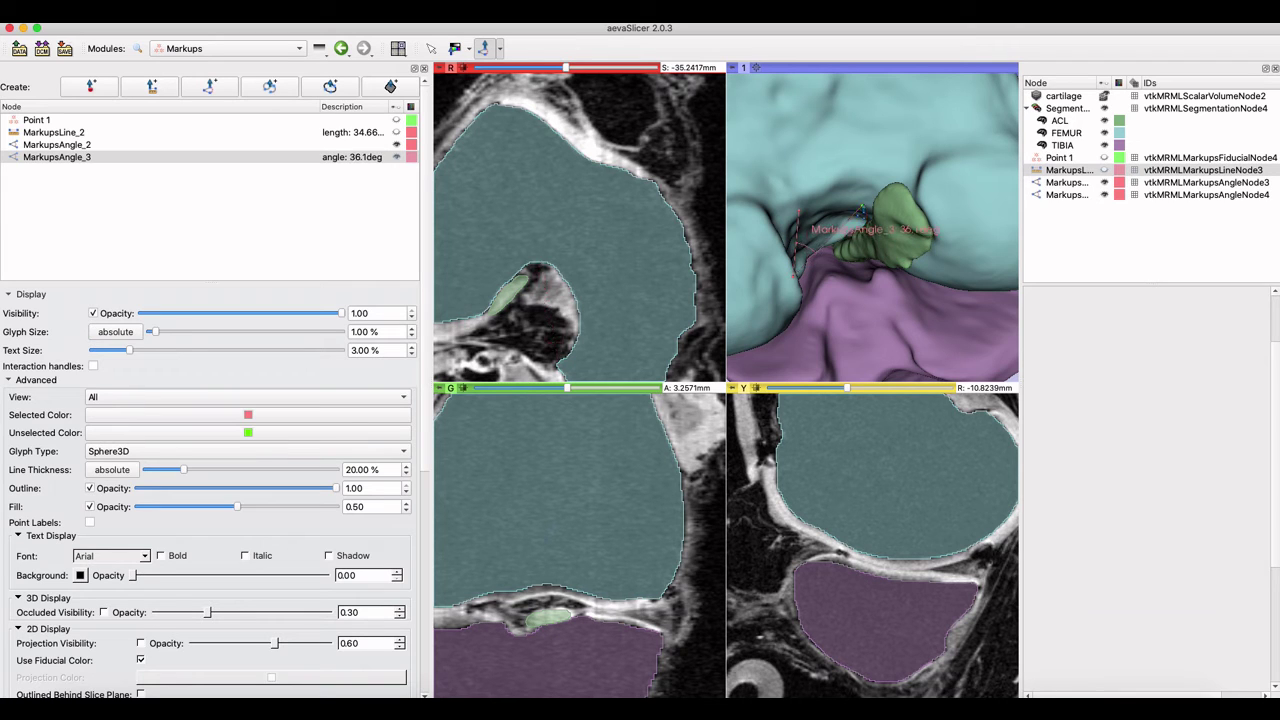
click(866, 209)
drag(886, 341, 878, 376)
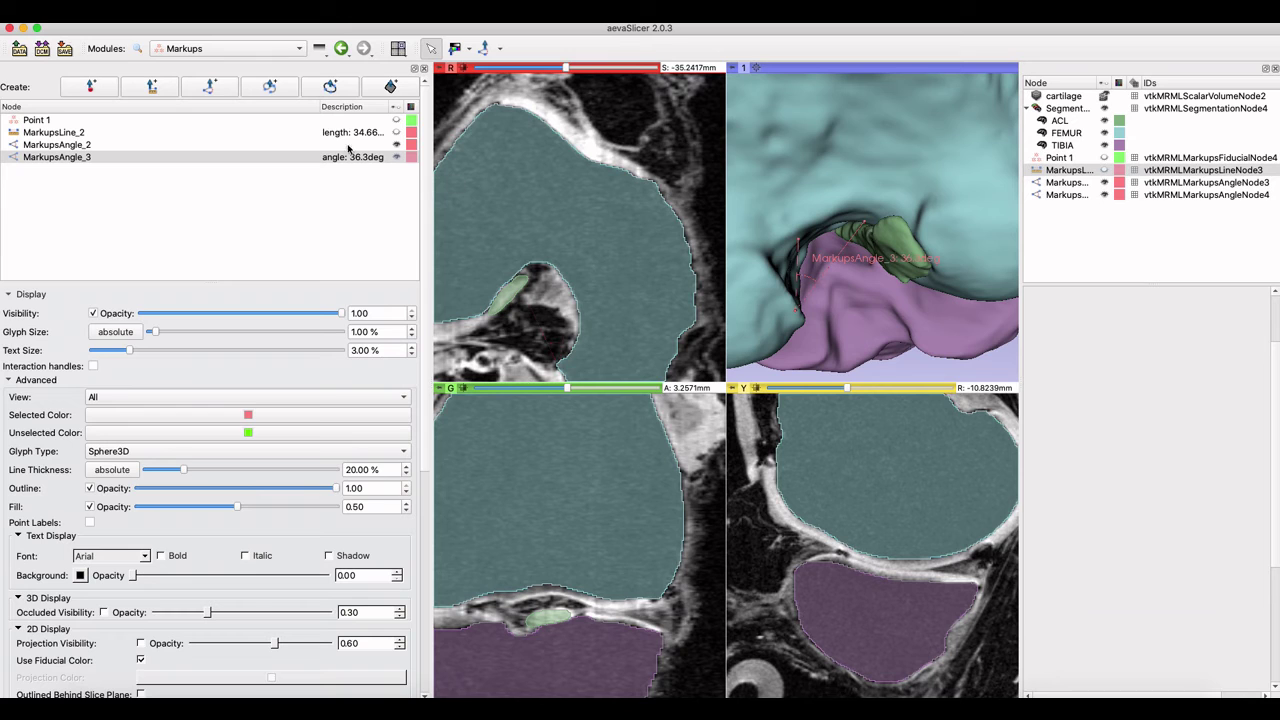
mouse_move(167, 337)
mouse_down()
mouse_move(186, 334)
mouse_move(169, 336)
mouse_up()
drag(851, 341, 855, 288)
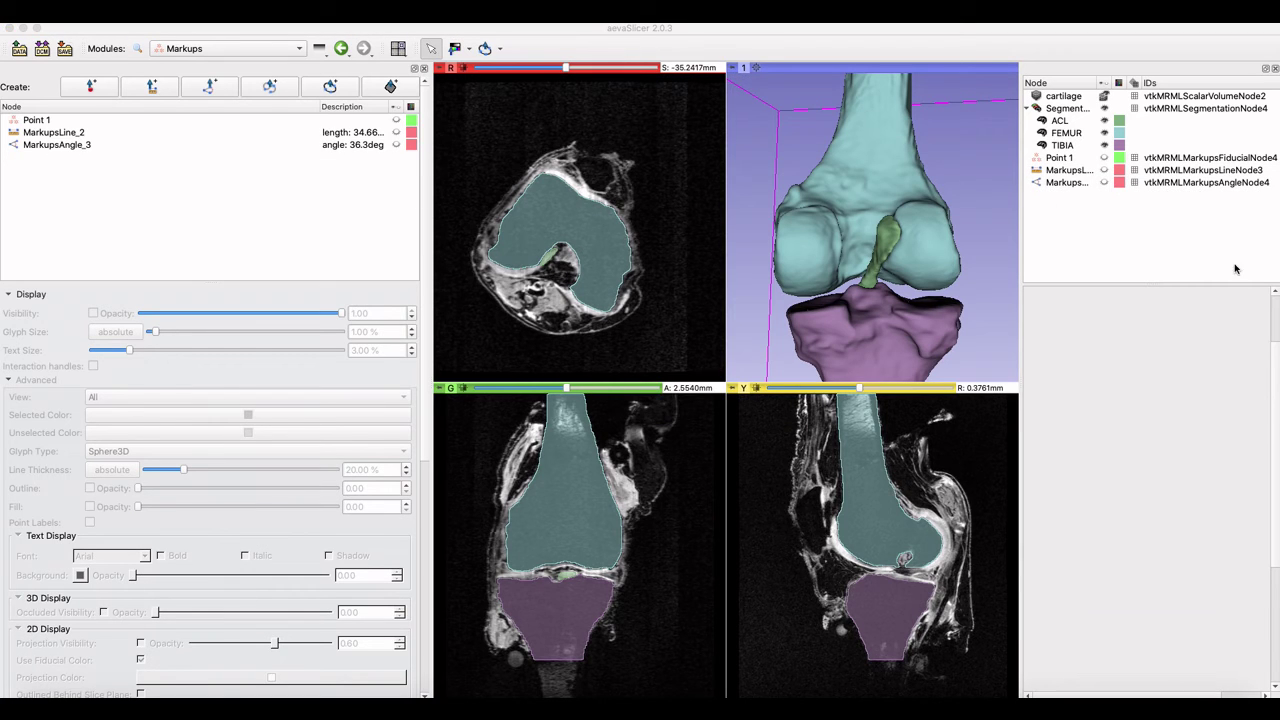
Draw a roughly 35.4 mm open curve across the front of the femur, reshape it, and enlarge its glyphs.
click(287, 94)
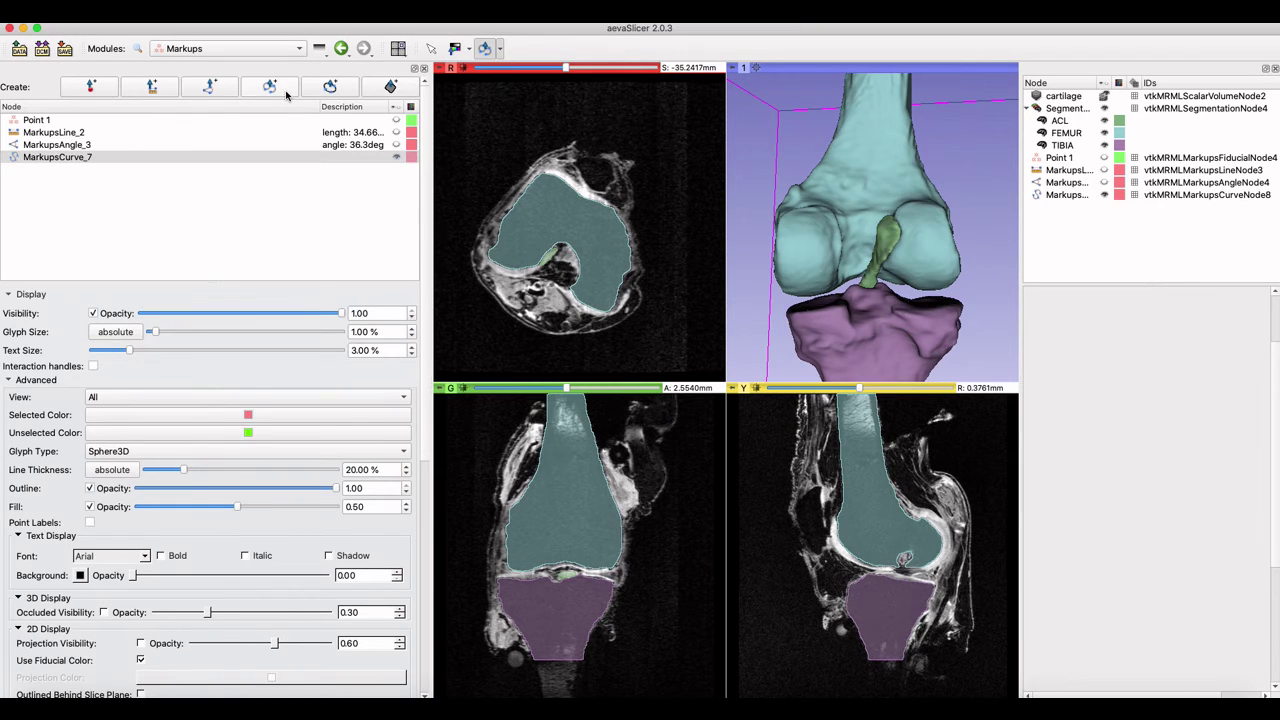
click(847, 150)
click(845, 182)
click(878, 178)
right_click(882, 194)
scroll(882, 194, up, 6)
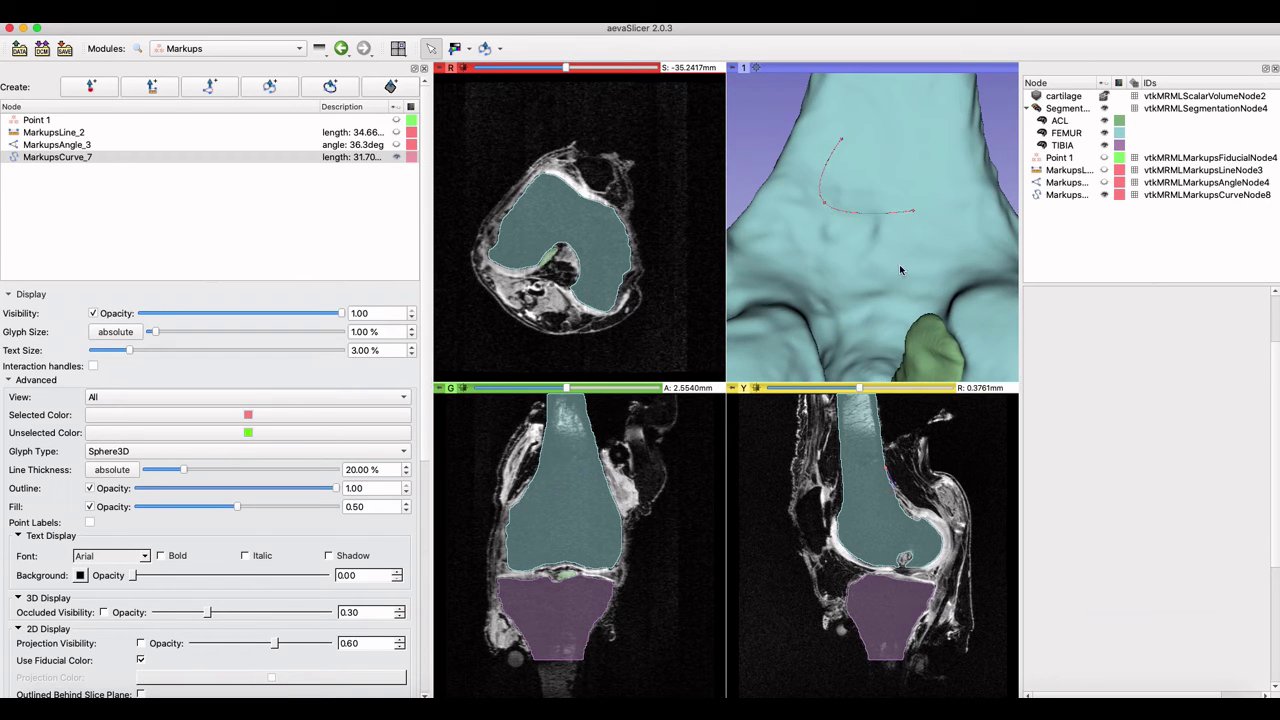
drag(825, 203, 828, 225)
drag(154, 331, 169, 331)
right_click(235, 158)
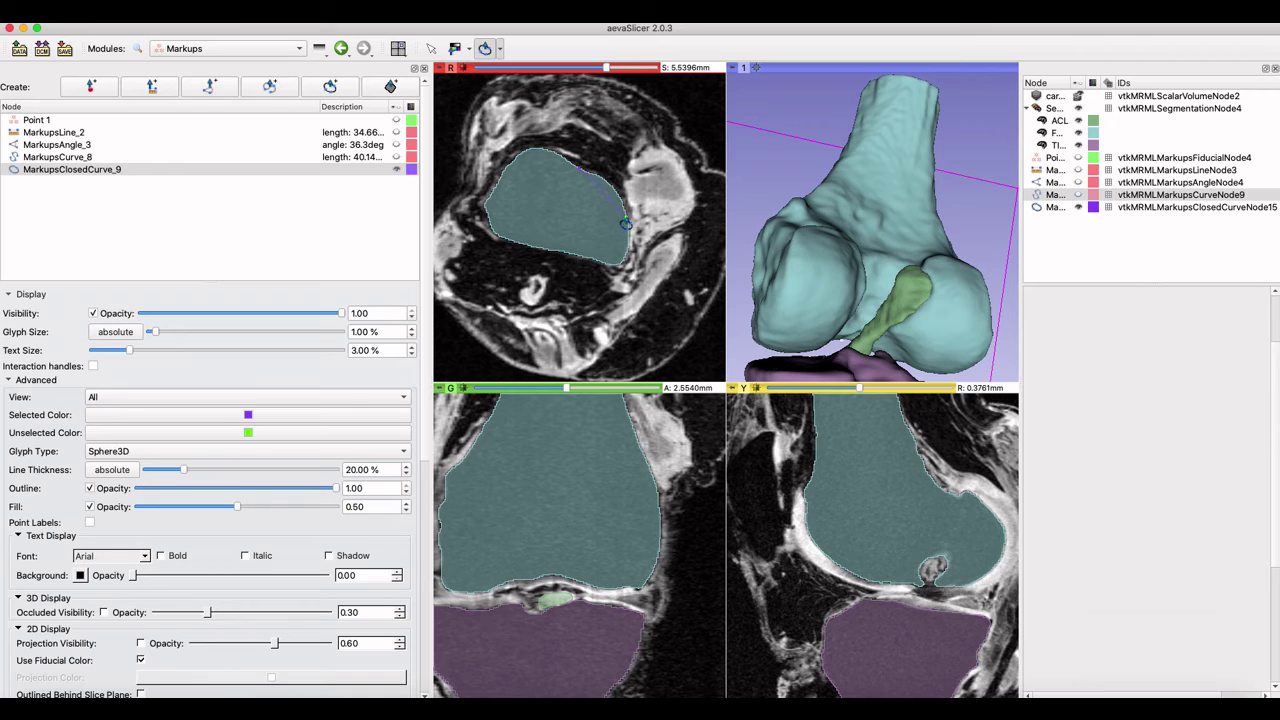
Close the axial-slice curve and drag its points out to encircle the femur at about 142 mm.
click(626, 224)
click(550, 255)
right_click(569, 227)
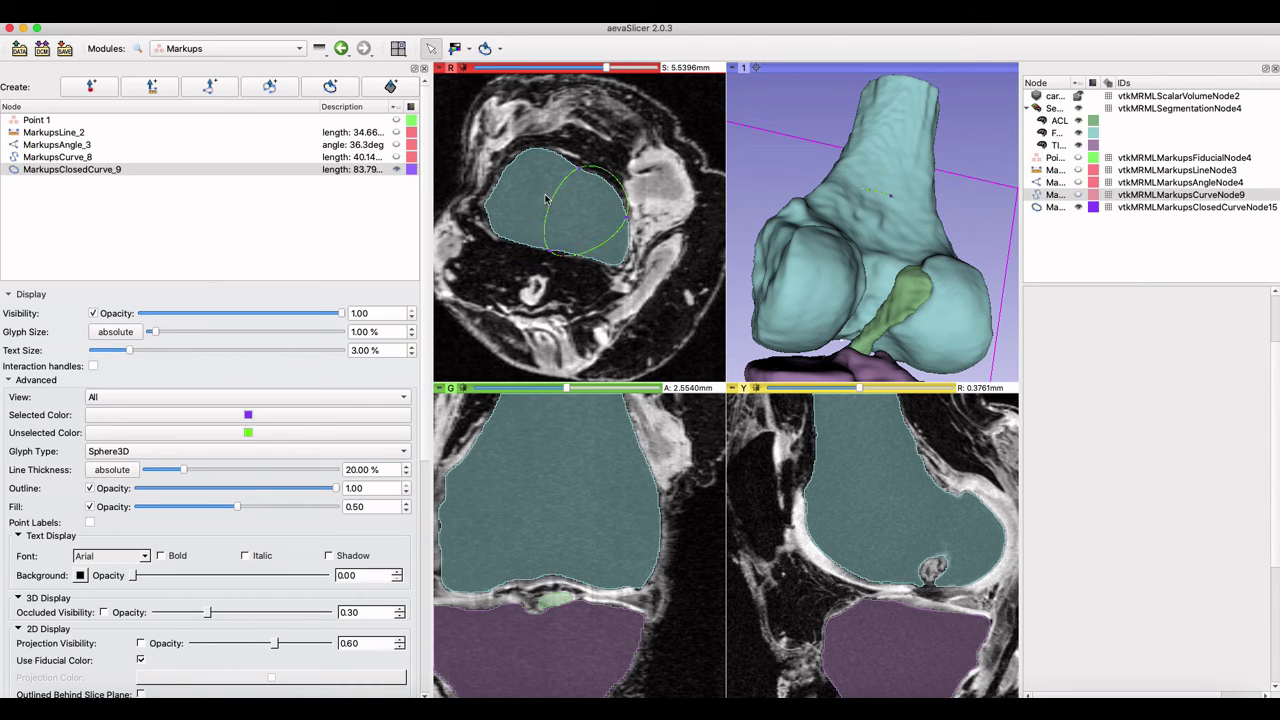
drag(578, 167, 528, 152)
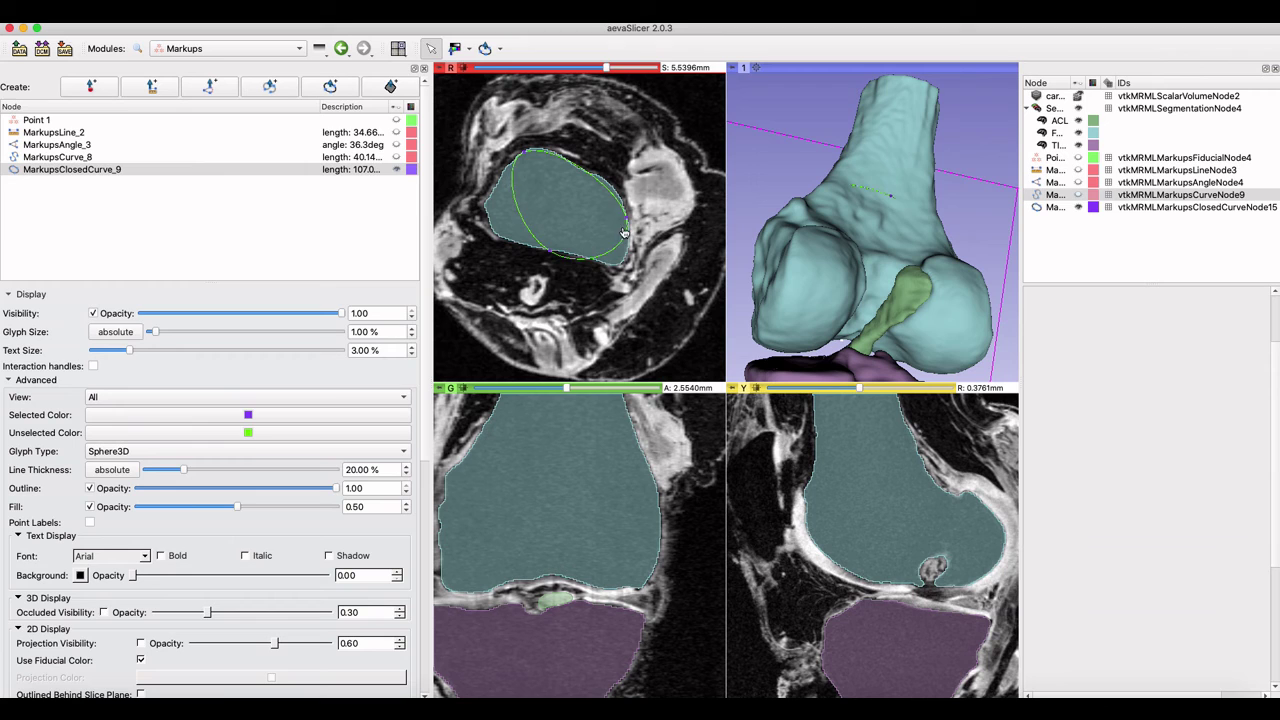
drag(623, 232, 658, 252)
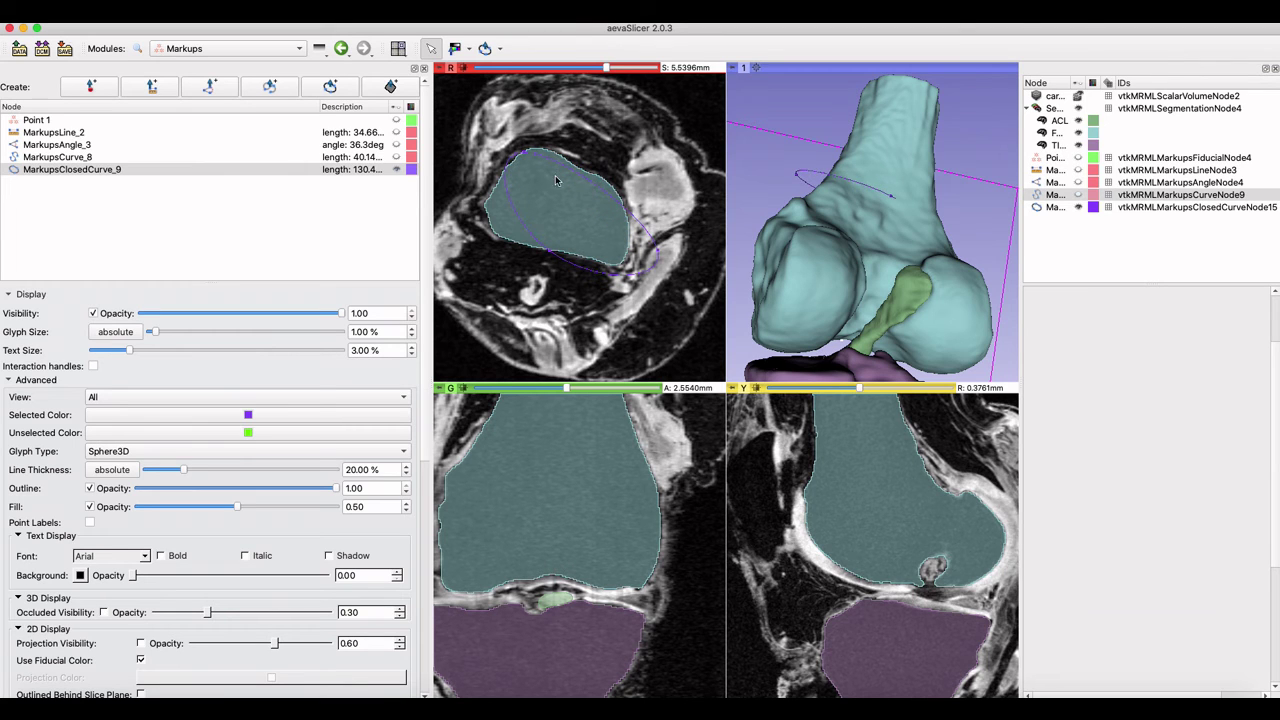
drag(548, 258, 489, 284)
drag(888, 228, 868, 176)
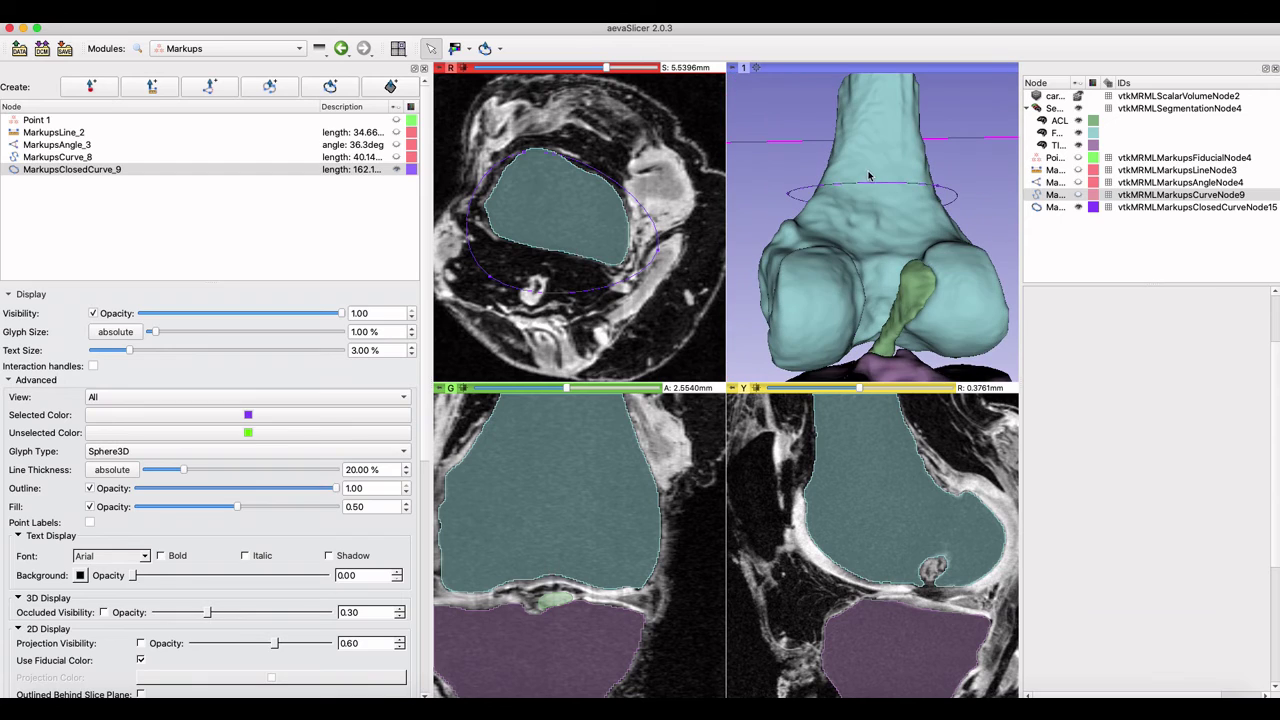
click(405, 90)
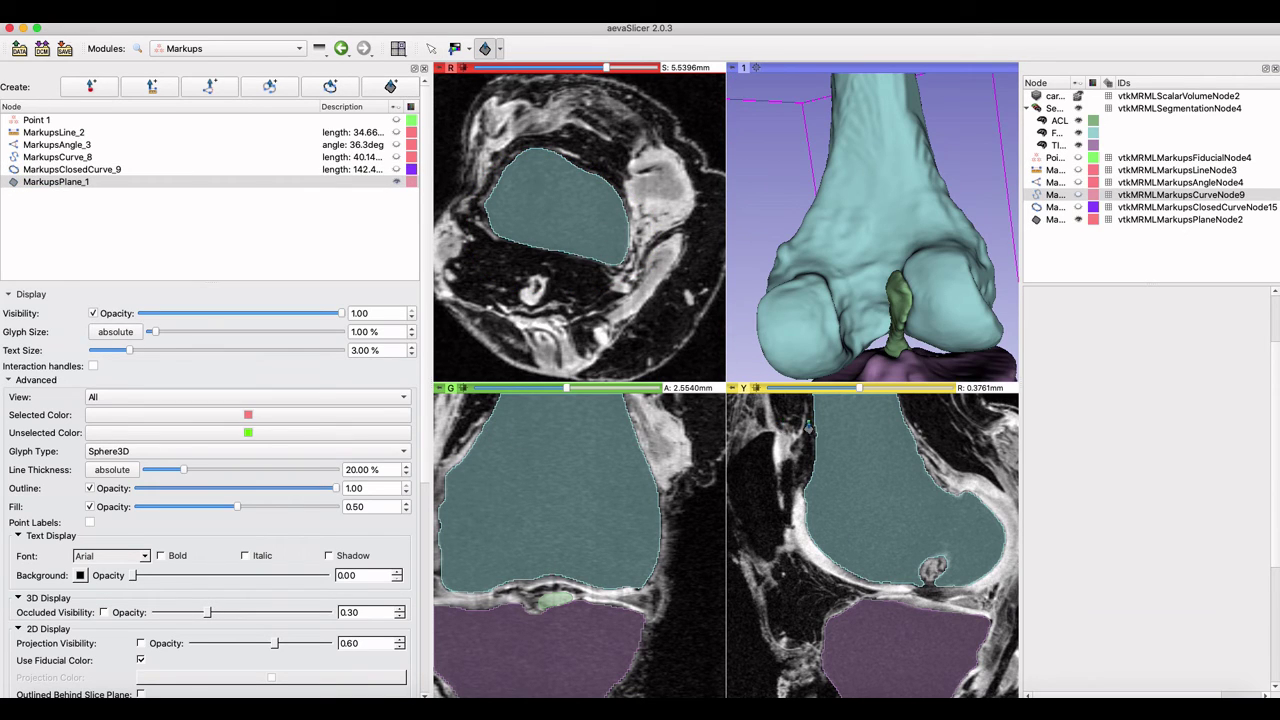
Scroll the sagittal slice into position and place a vertical plane through femur and tibia.
scroll(902, 585, up, 5)
scroll(904, 600, up, 5)
scroll(905, 615, up, 5)
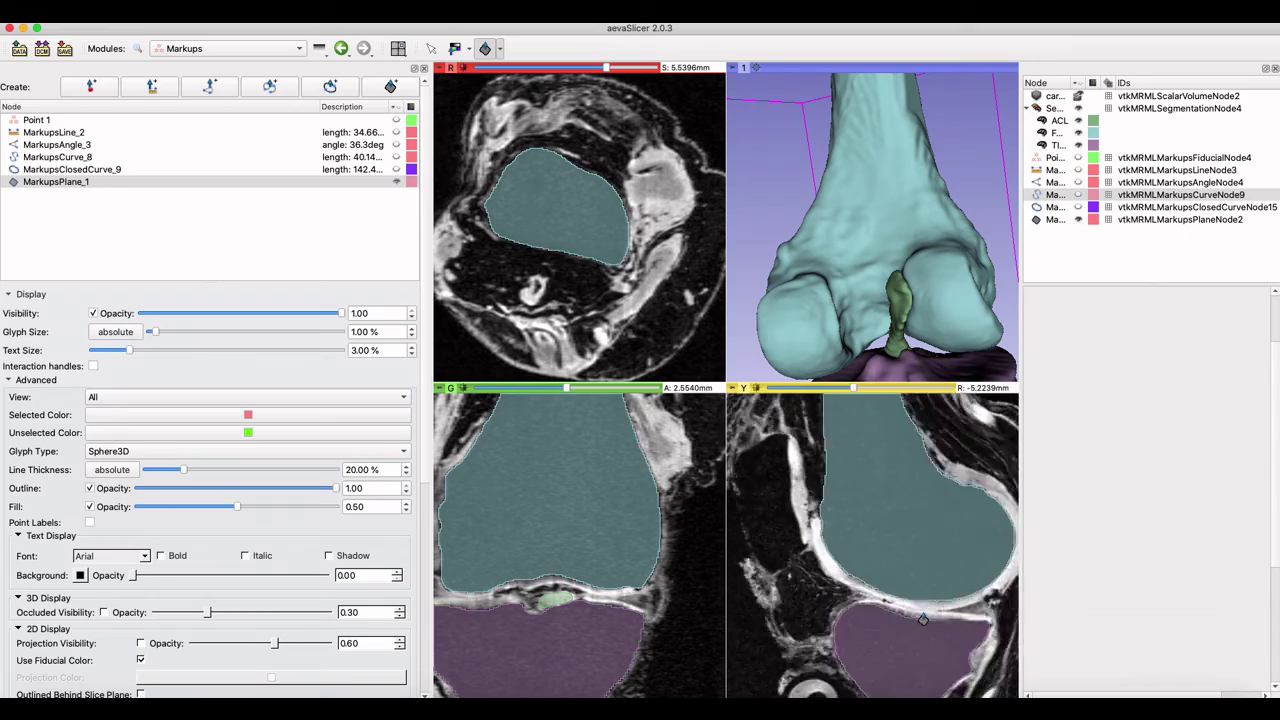
scroll(907, 630, up, 5)
scroll(906, 630, down, 5)
scroll(900, 629, down, 5)
scroll(893, 628, down, 5)
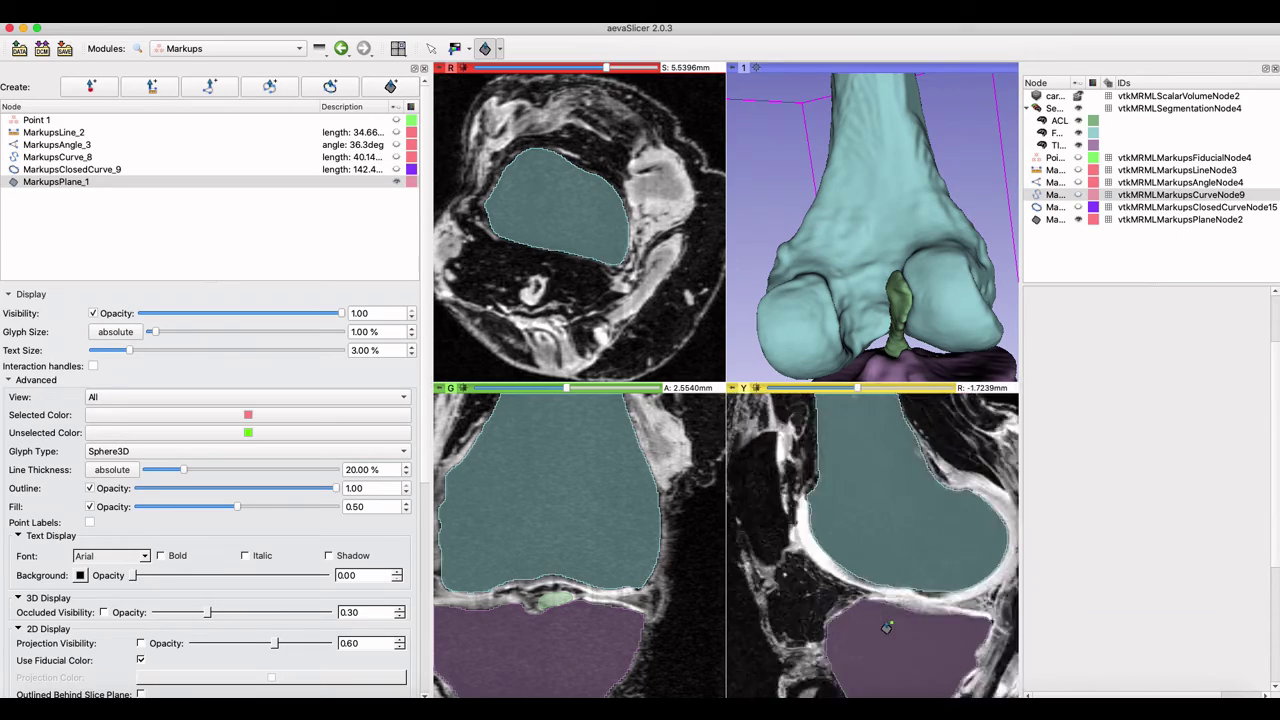
scroll(886, 628, down, 5)
scroll(885, 628, up, 1)
scroll(885, 628, up, 1)
scroll(840, 560, up, 1)
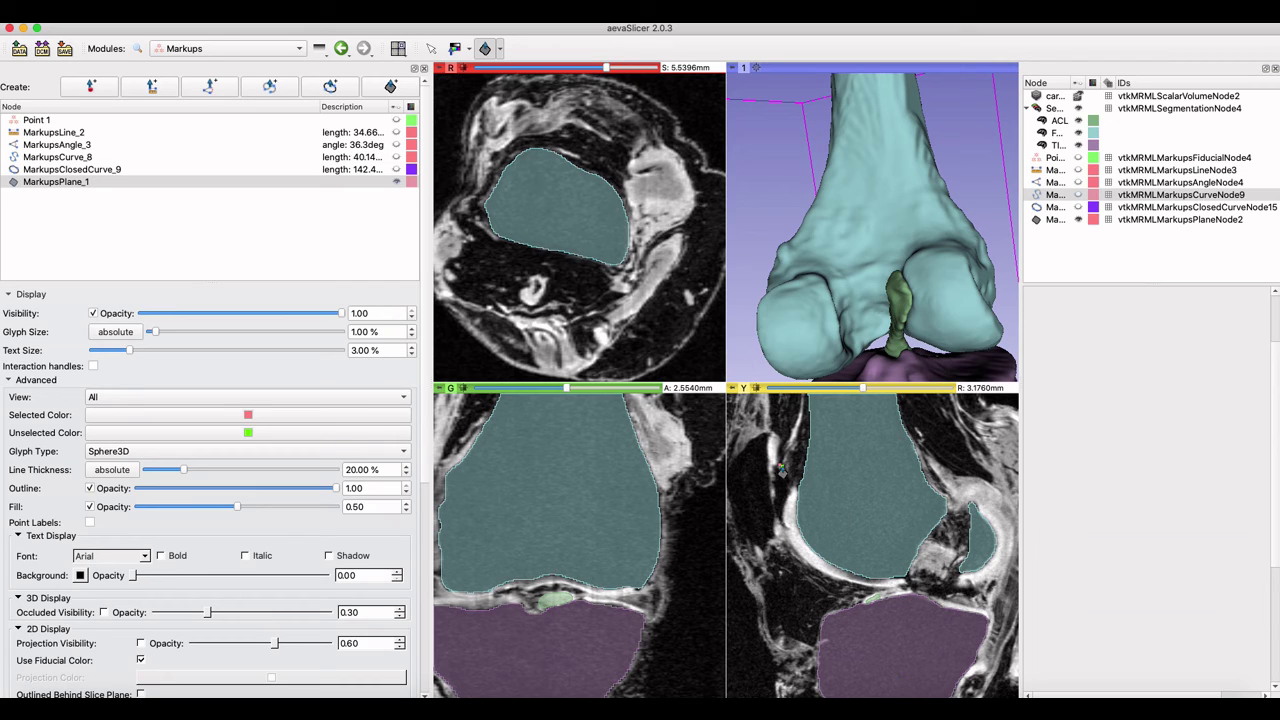
click(780, 470)
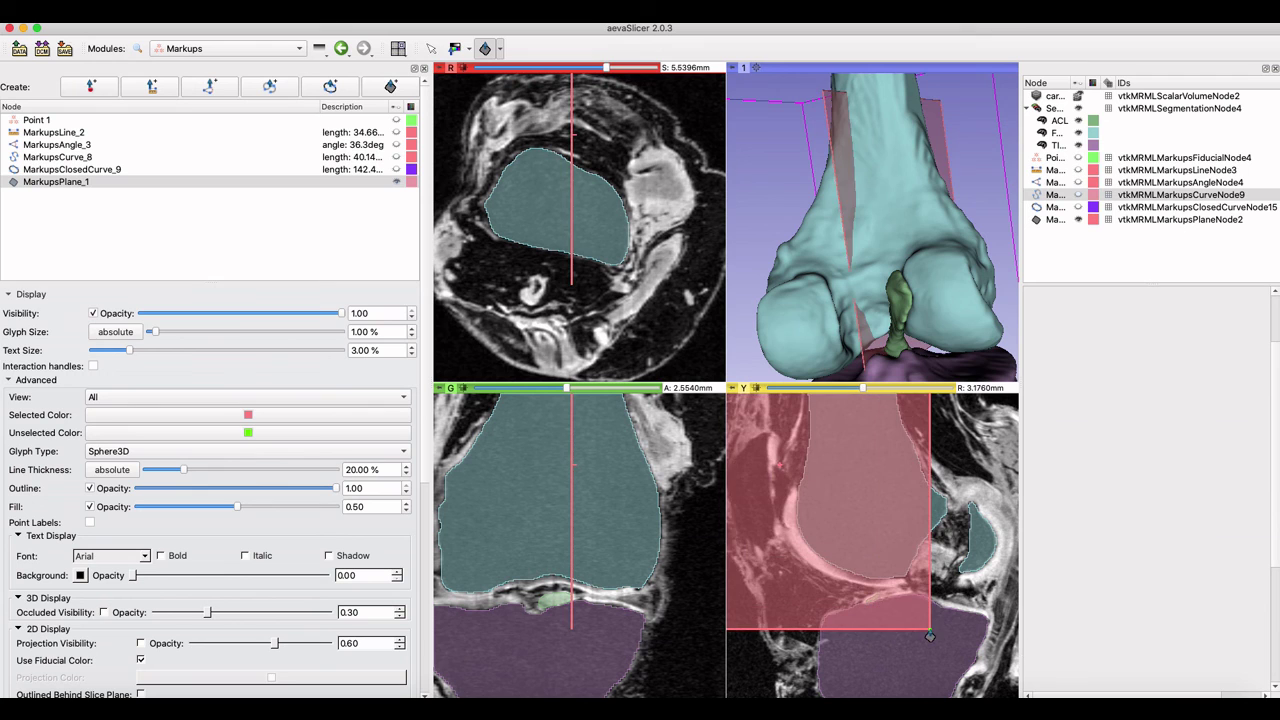
click(929, 634)
drag(780, 223, 861, 360)
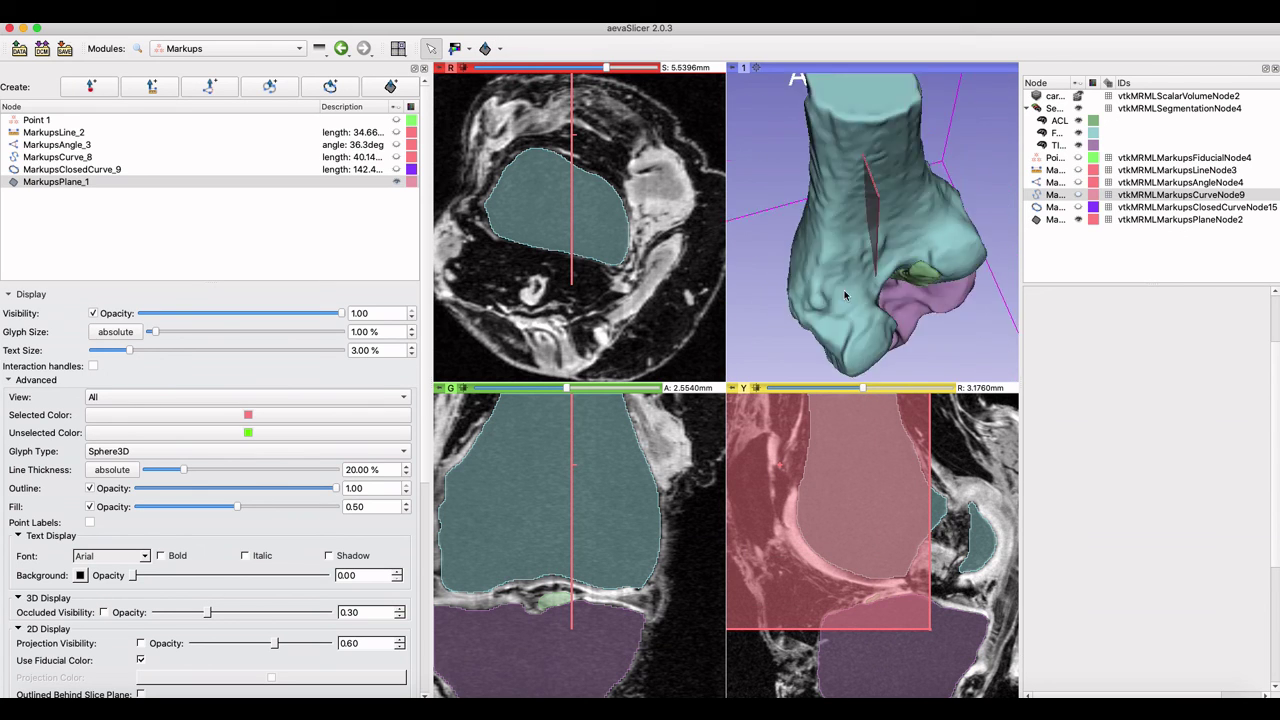
drag(845, 295, 880, 300)
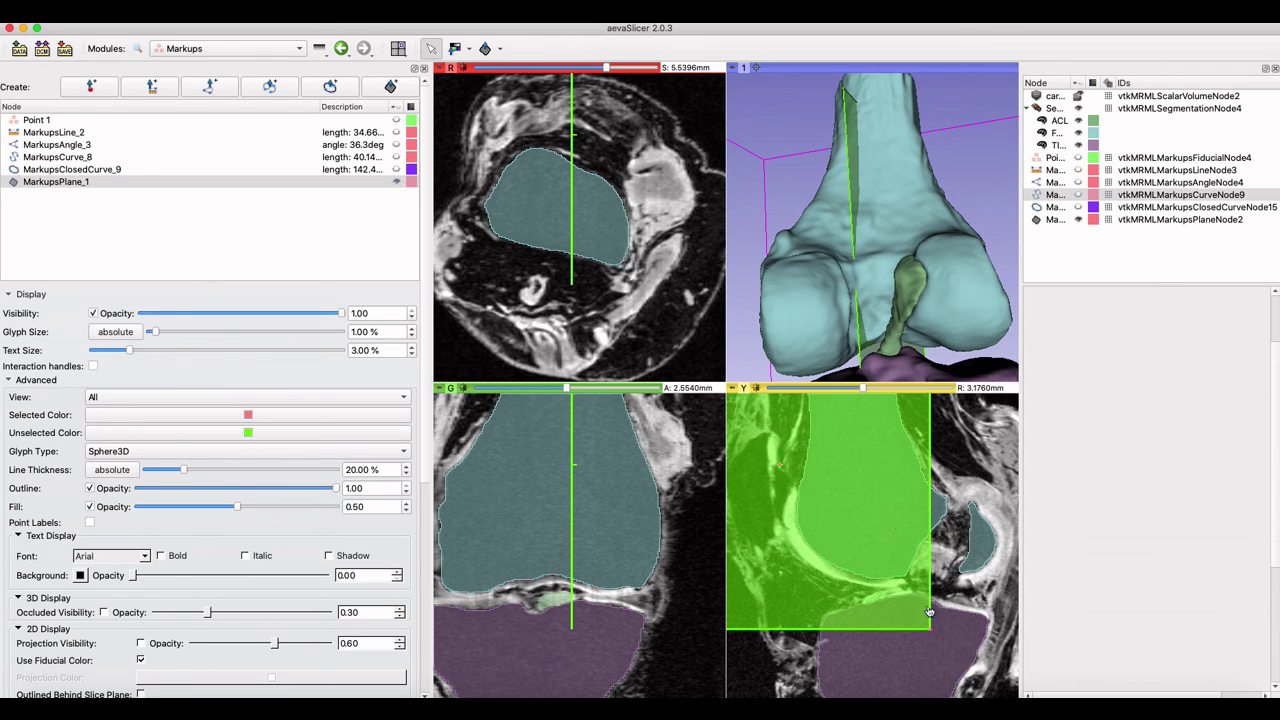